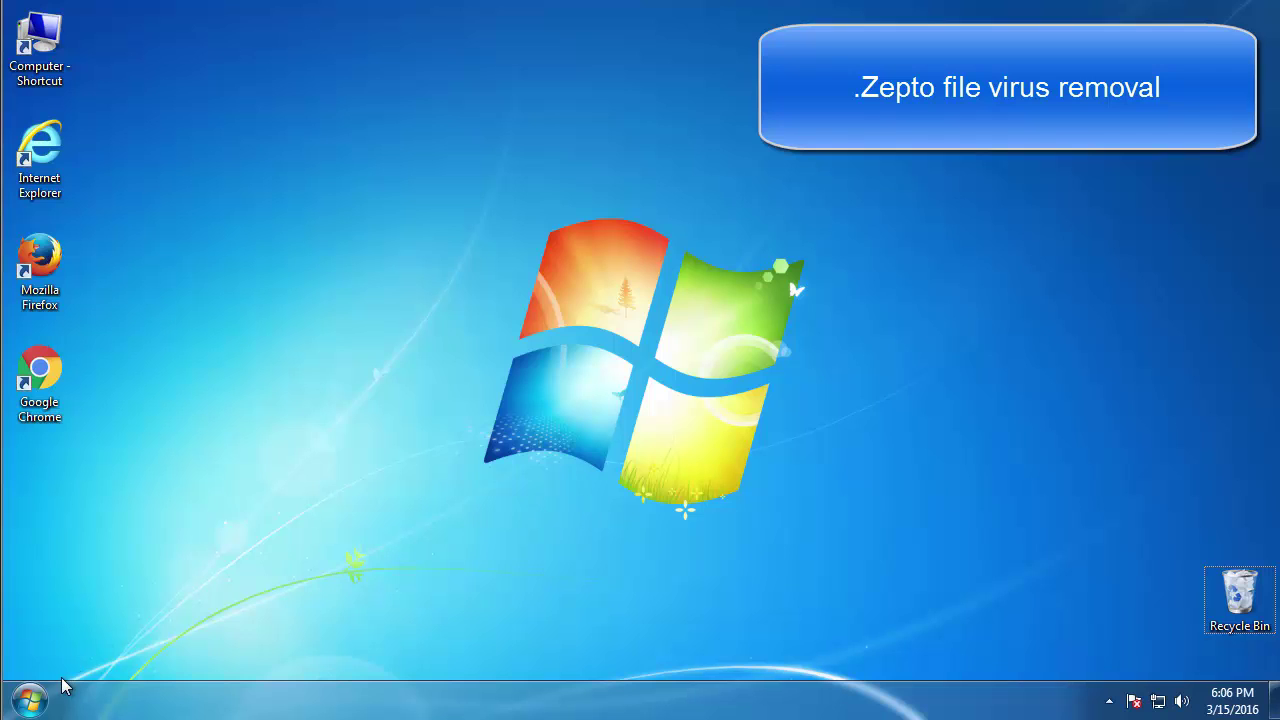
Enable Minimal safe boot on msconfig's Boot tab and restart Windows into Safe Mode
left_click(30, 700)
left_click(112, 648)
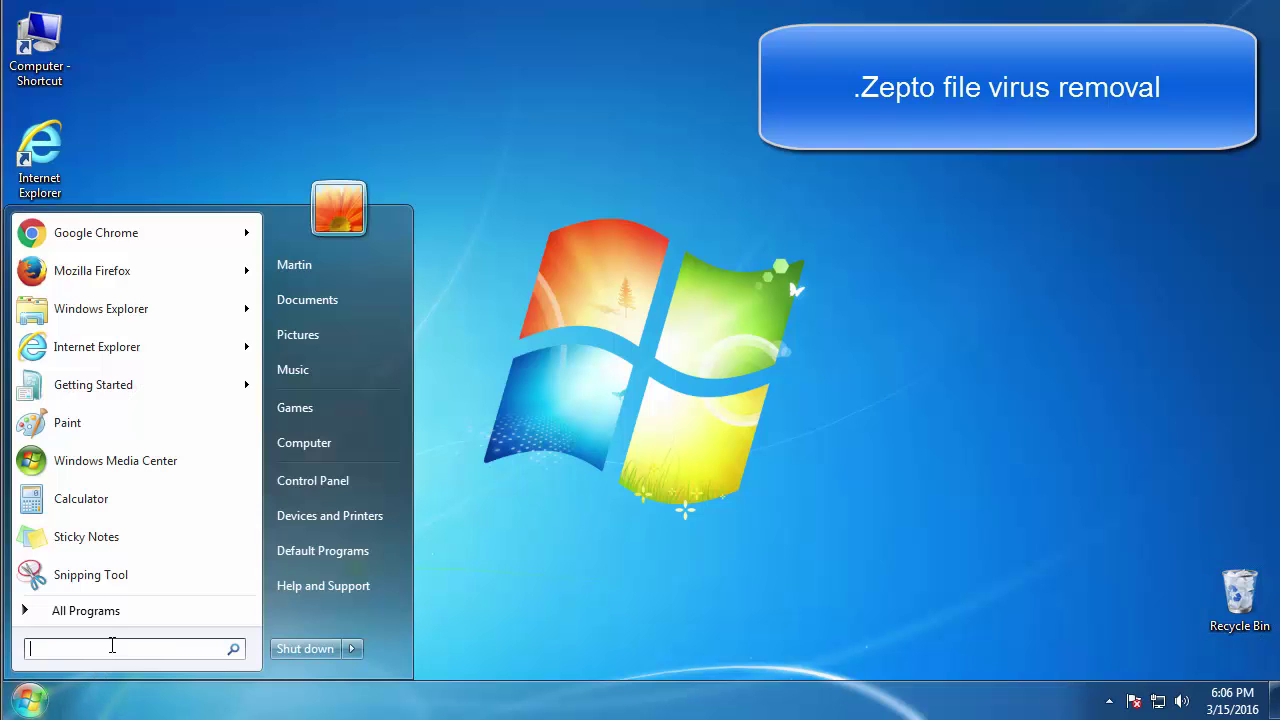
type("msconfig")
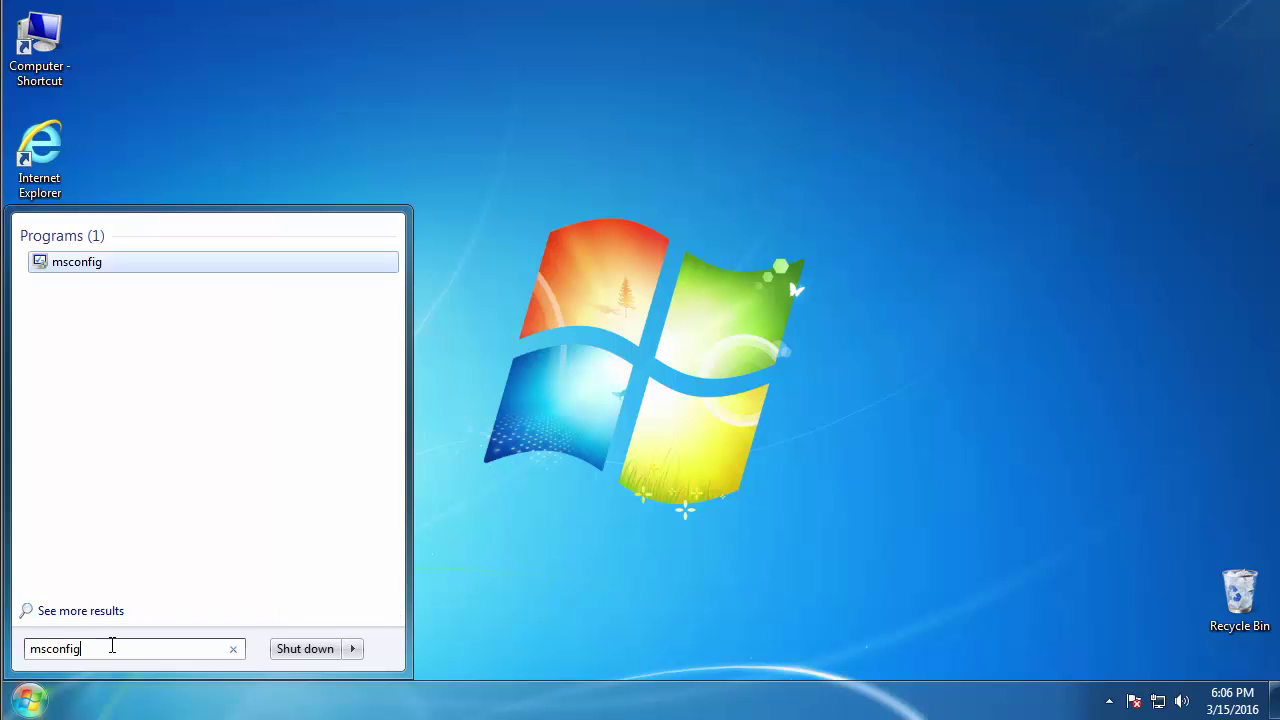
key("Return")
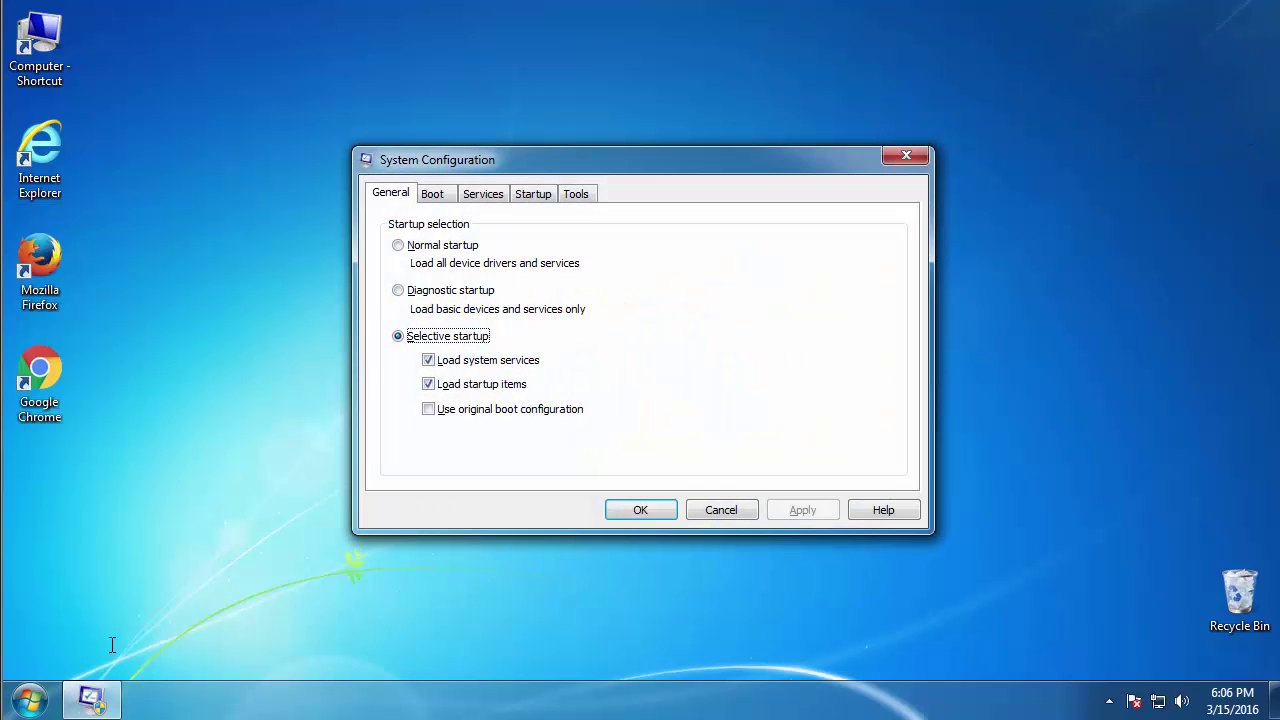
left_click(430, 198)
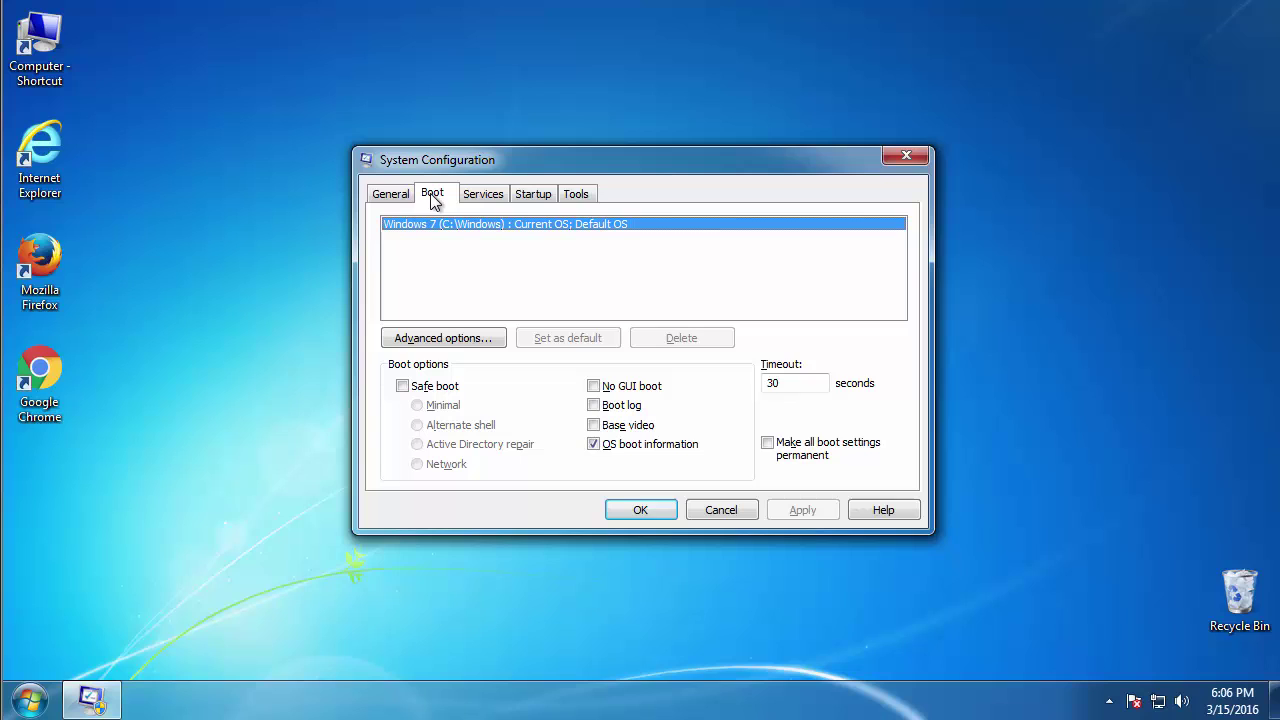
left_click(402, 386)
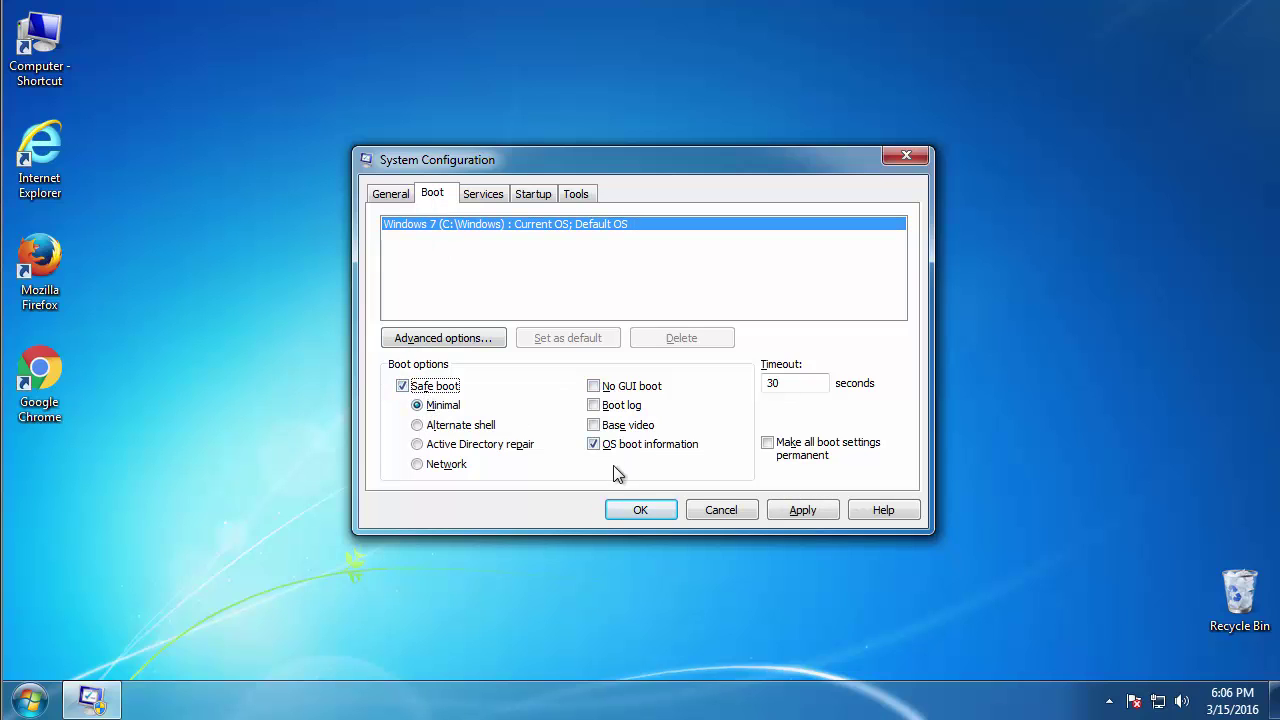
left_click(649, 510)
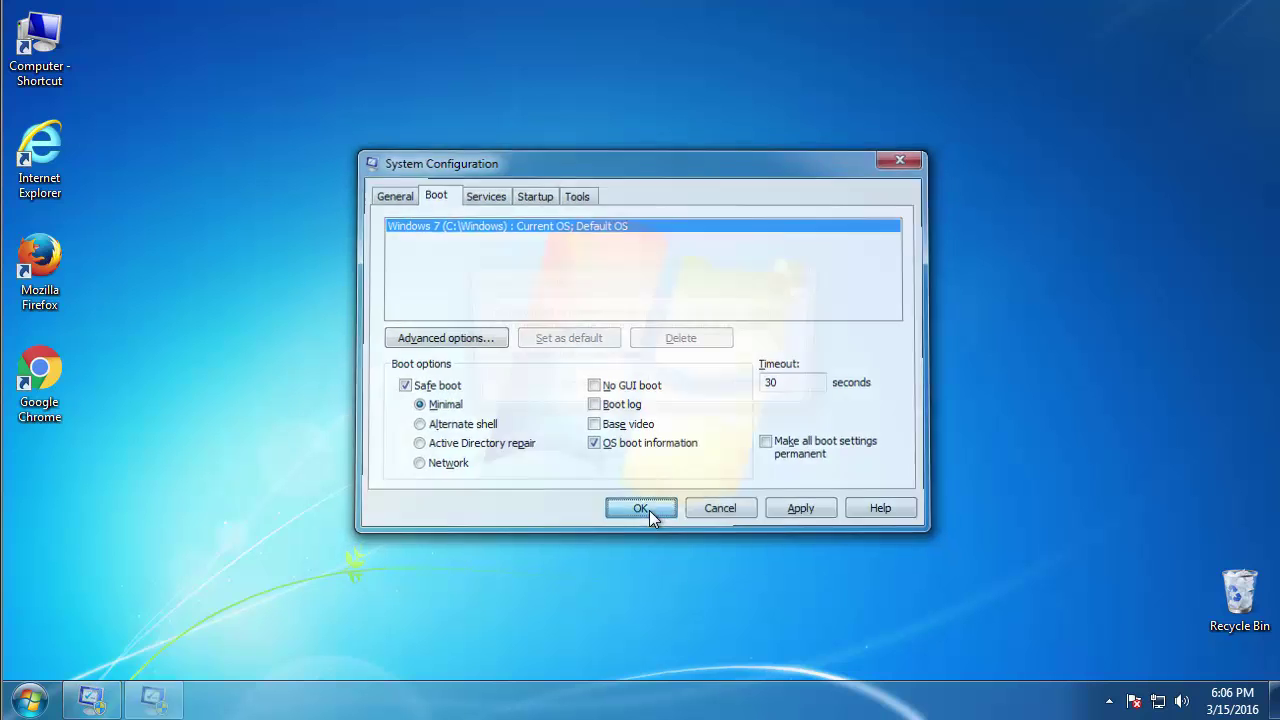
left_click(576, 388)
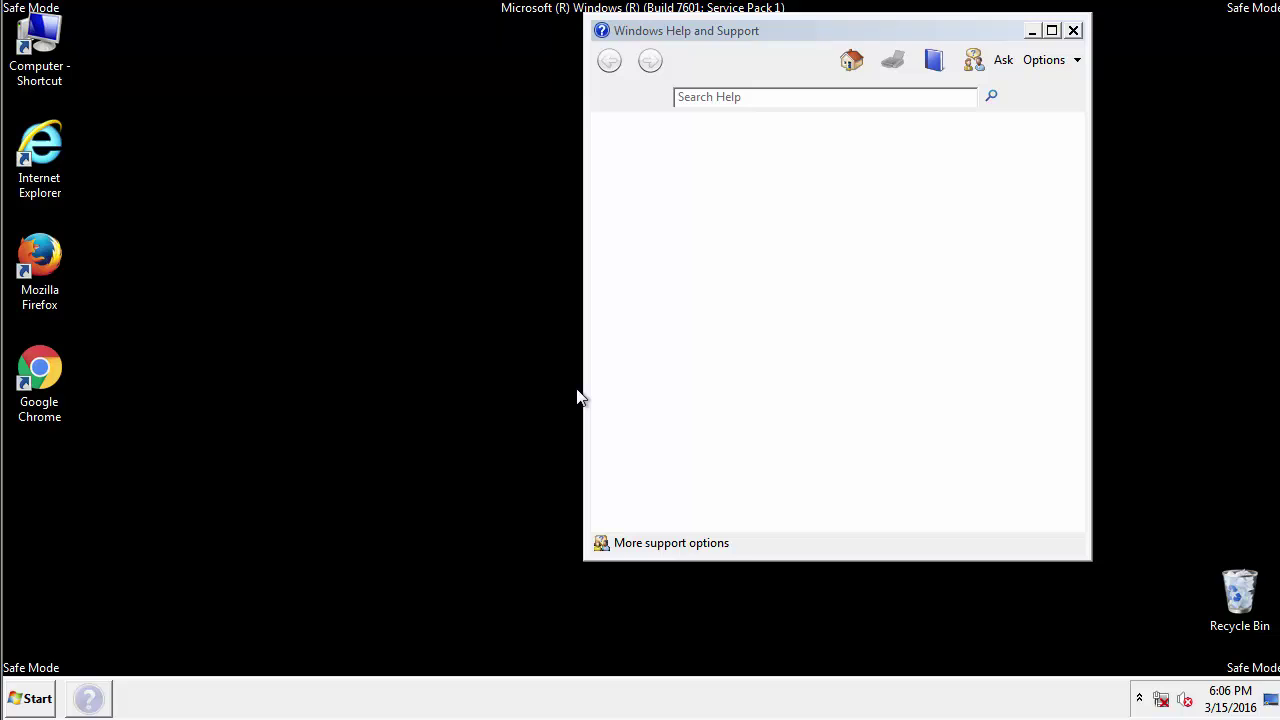
Close the Safe Mode help and turn on Always show menus and hidden files in Folder Options
left_click(1072, 31)
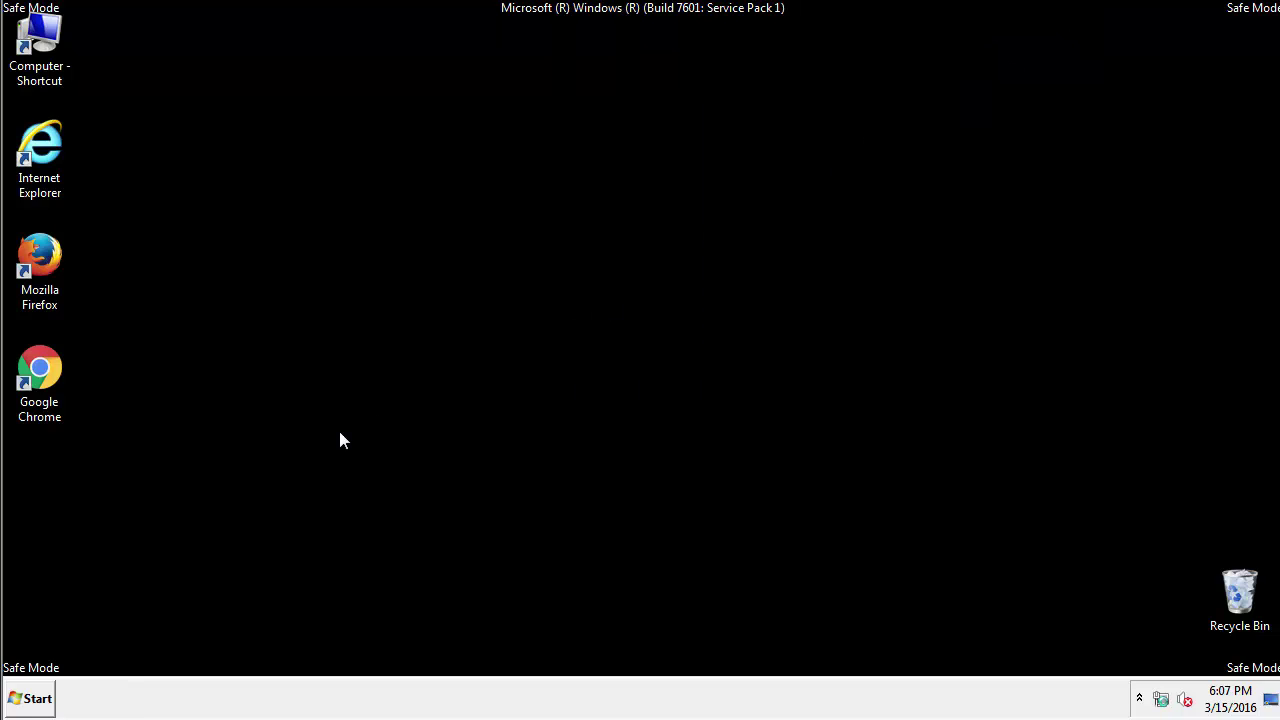
left_click(30, 697)
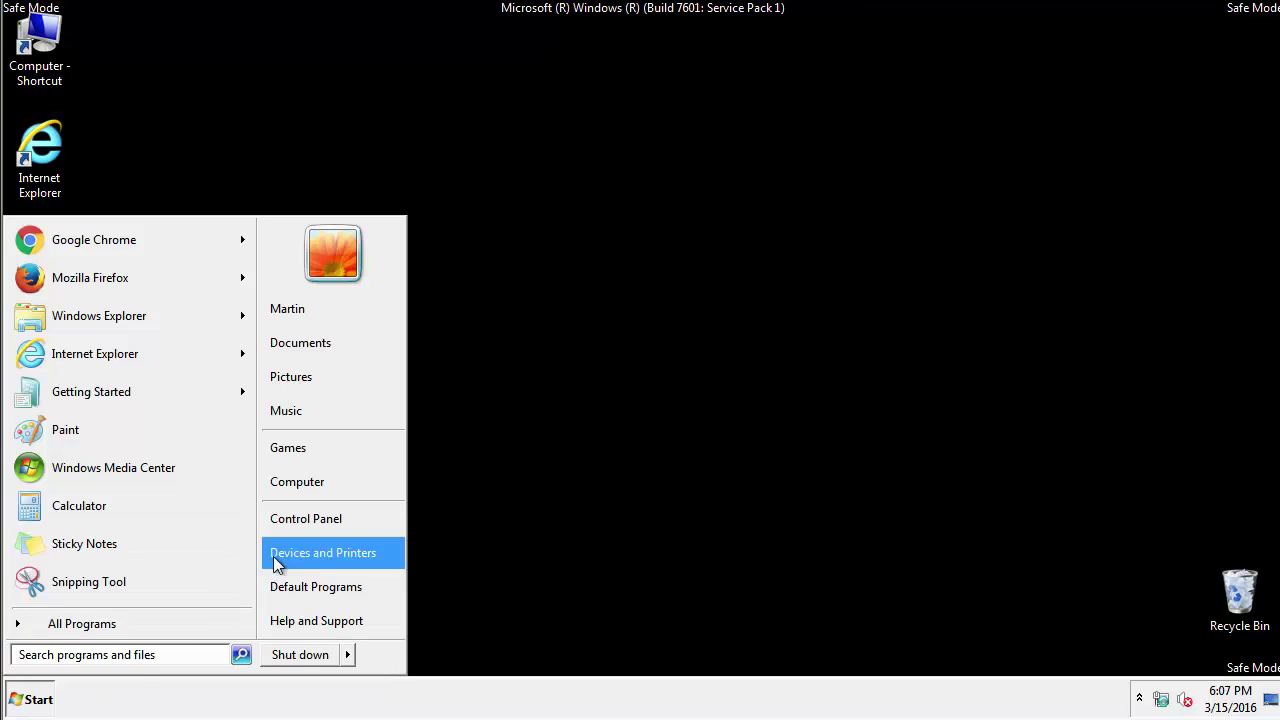
left_click(323, 519)
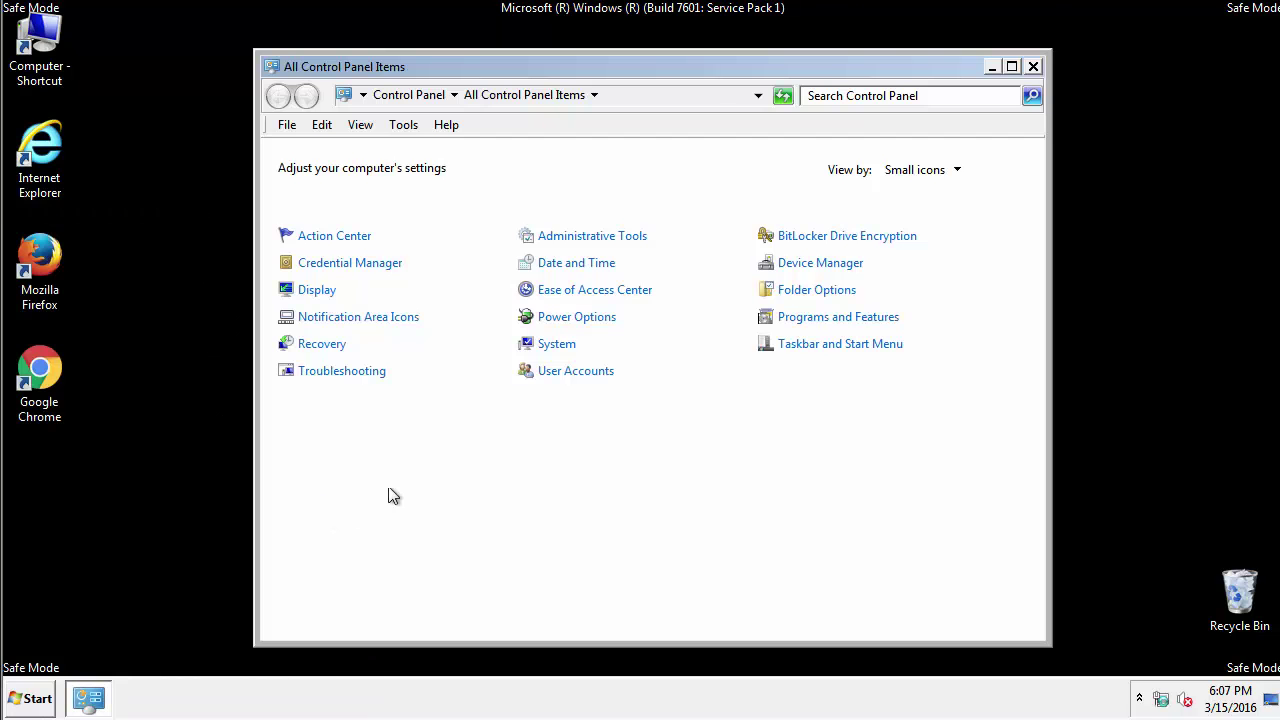
left_click(818, 289)
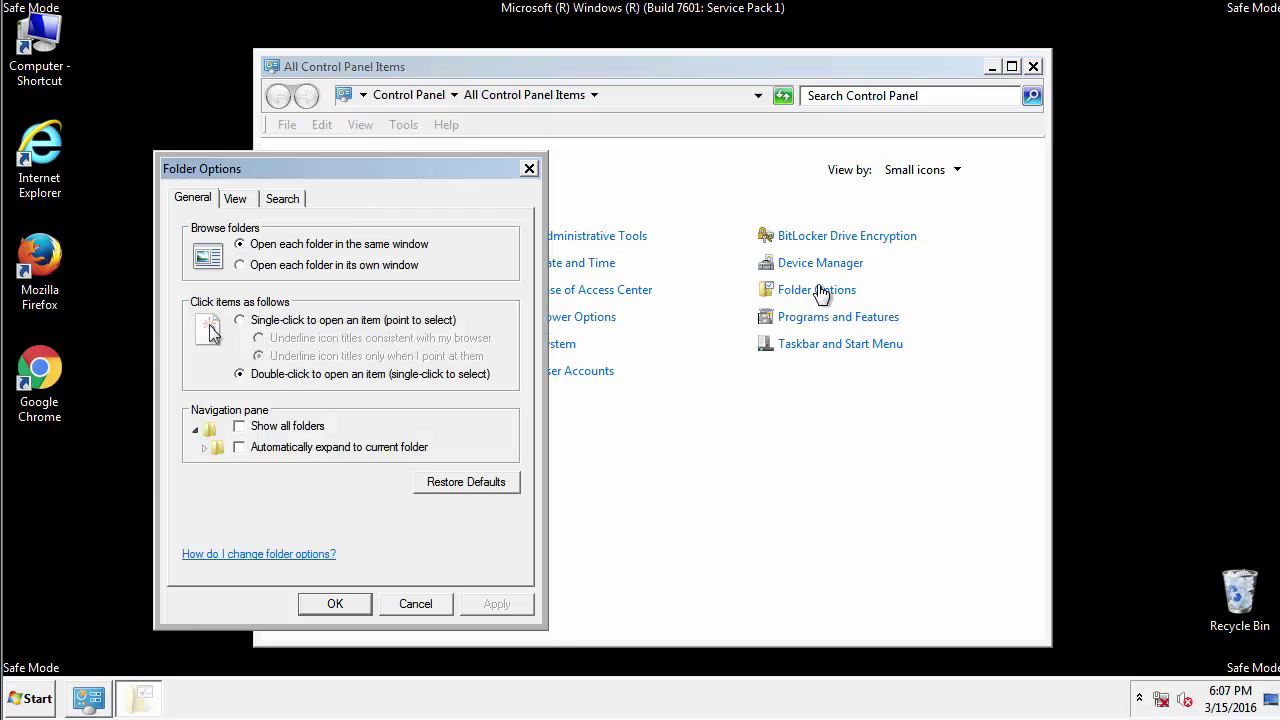
left_click(238, 201)
left_click(219, 381)
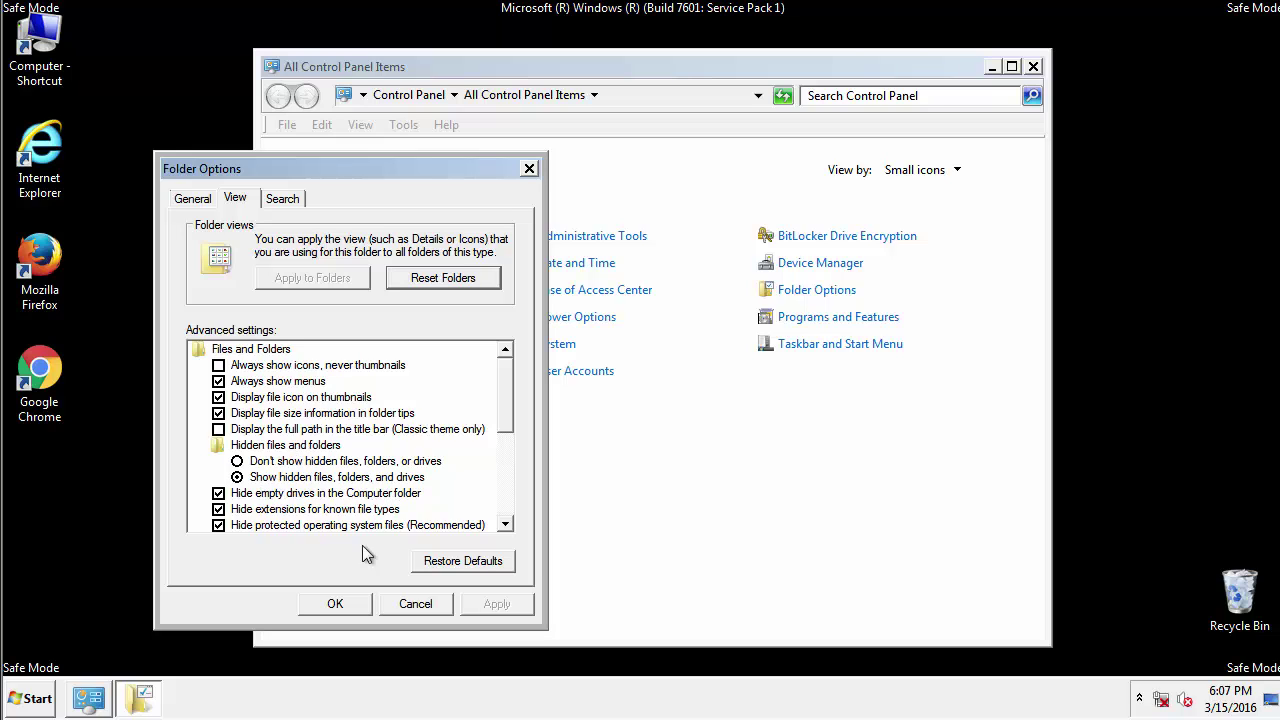
left_click(336, 604)
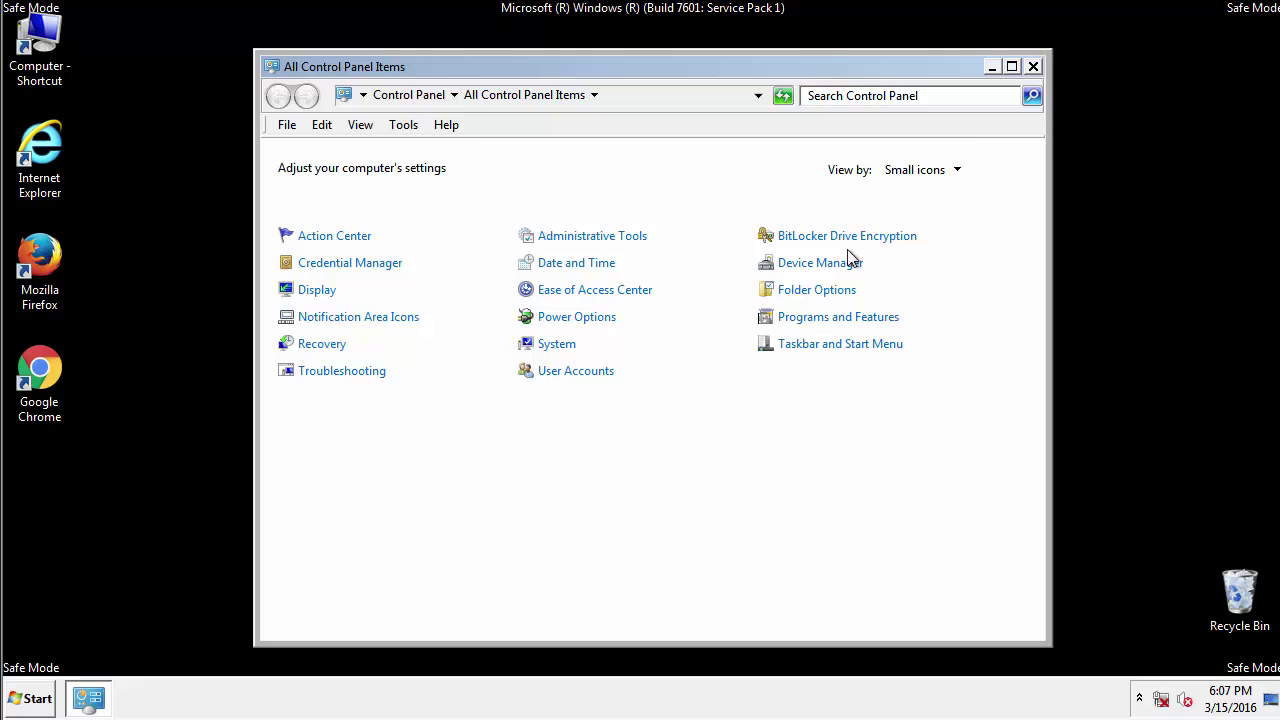
Close Control Panel and browse from Computer into C:\Windows
left_click(1034, 67)
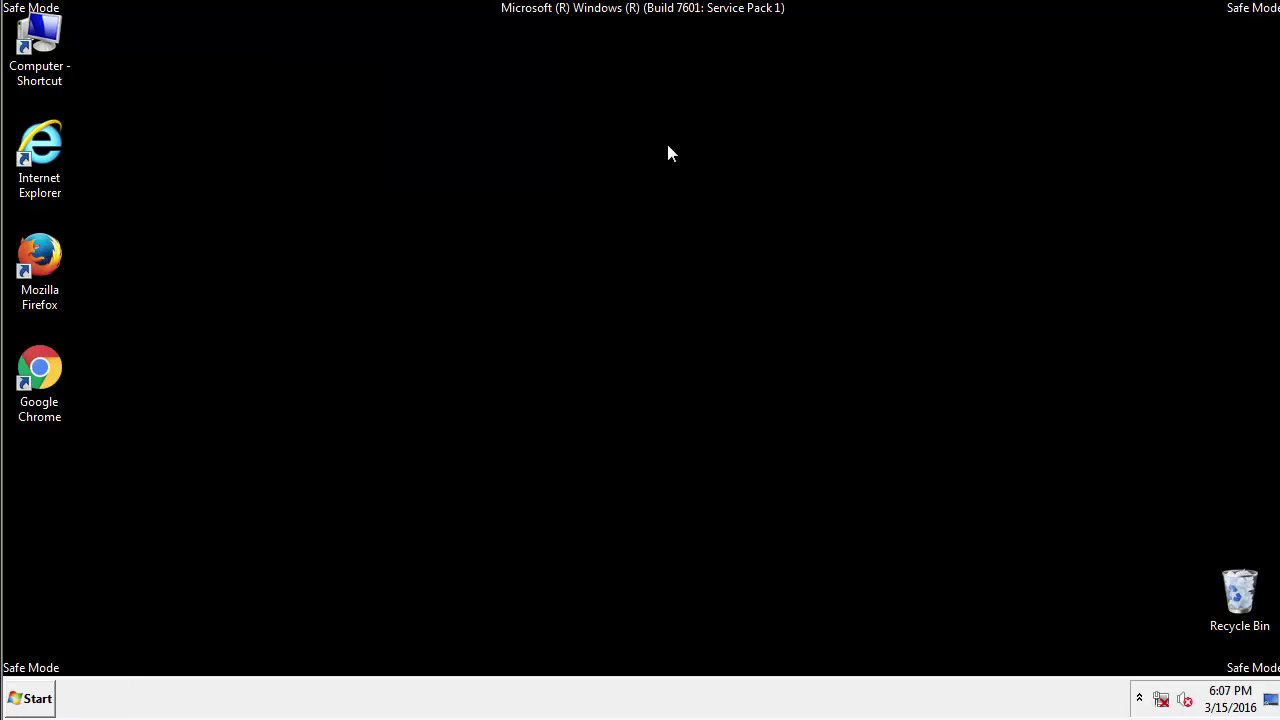
double_click(40, 34)
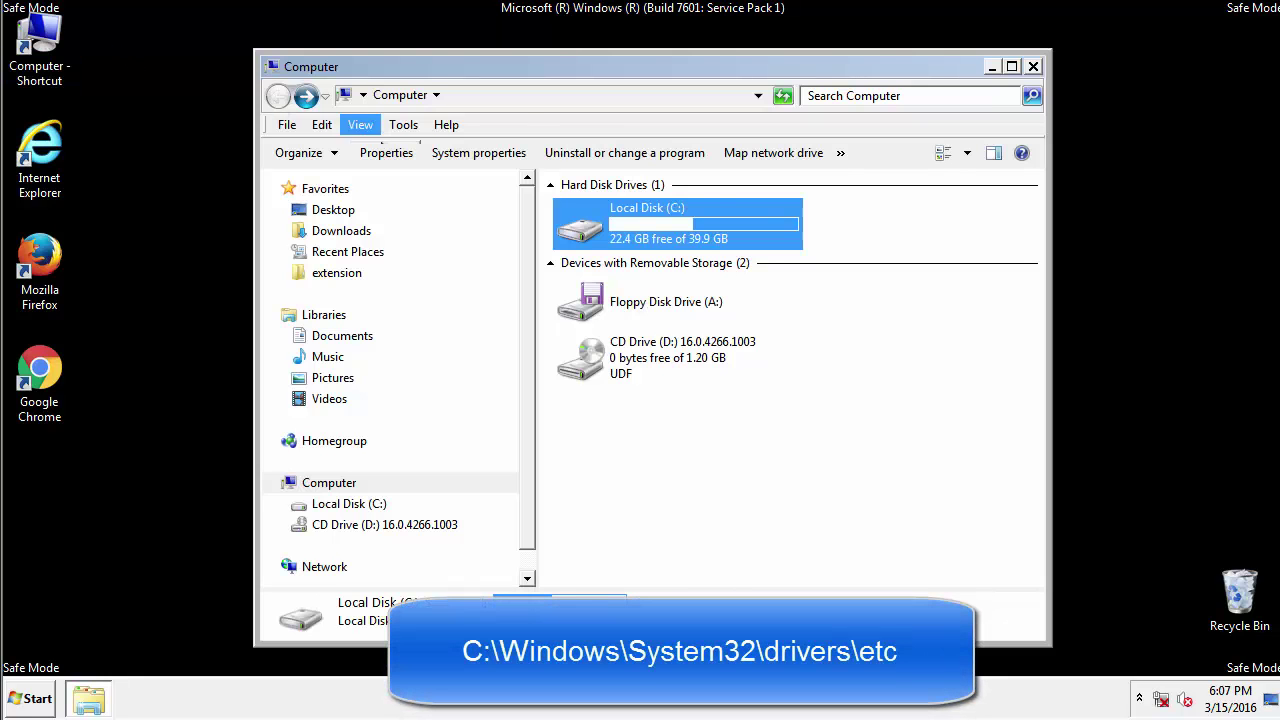
double_click(590, 230)
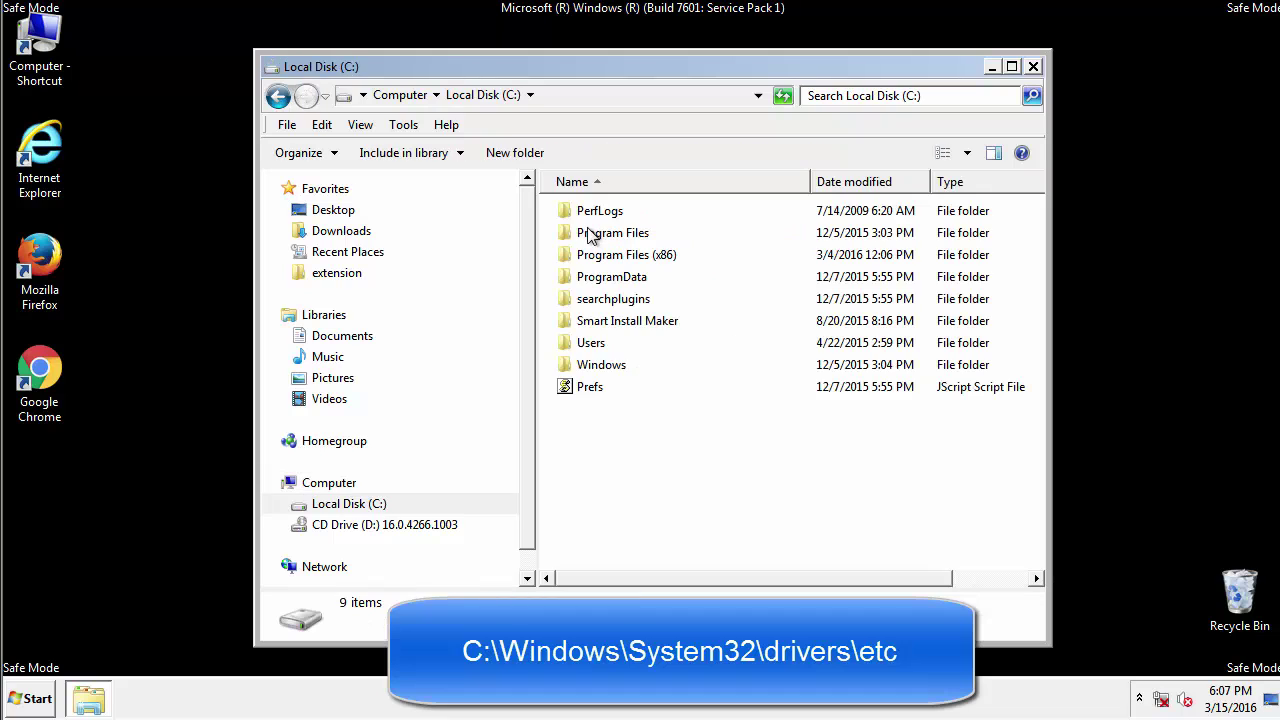
left_click(584, 367)
double_click(584, 368)
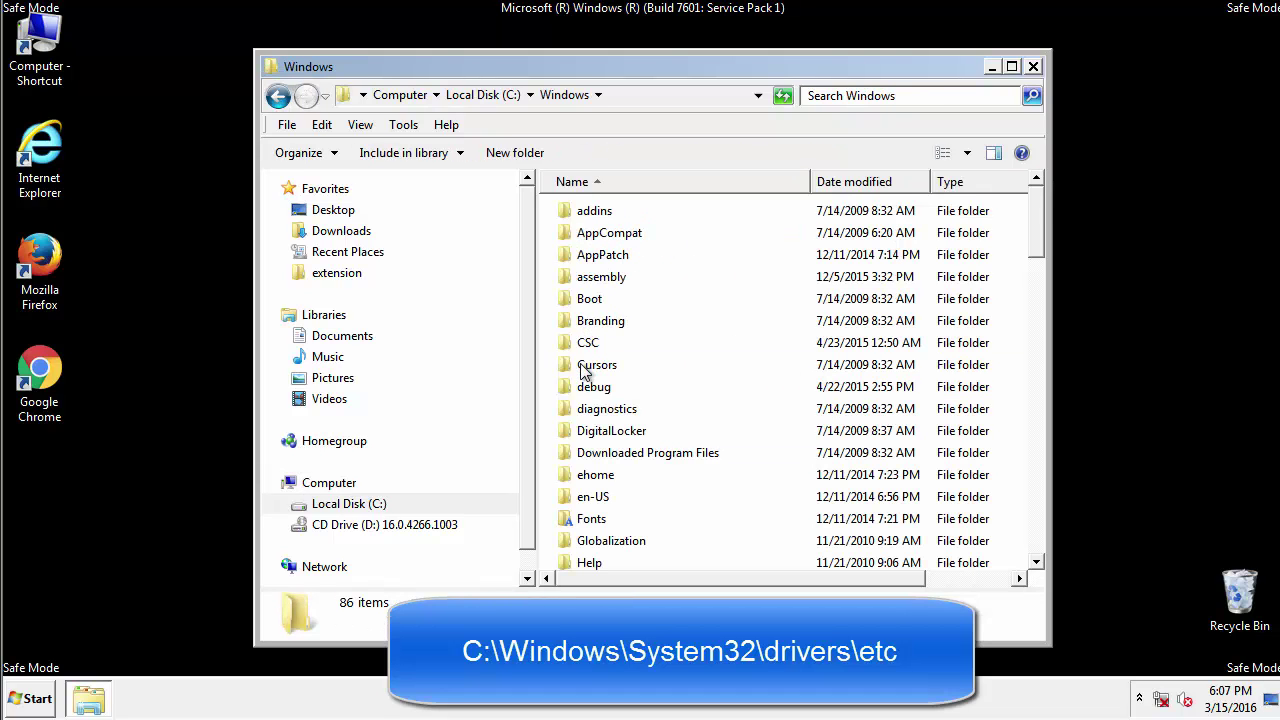
Continue into System32\drivers\etc and open the hosts file
scroll(588, 450, "down", 6)
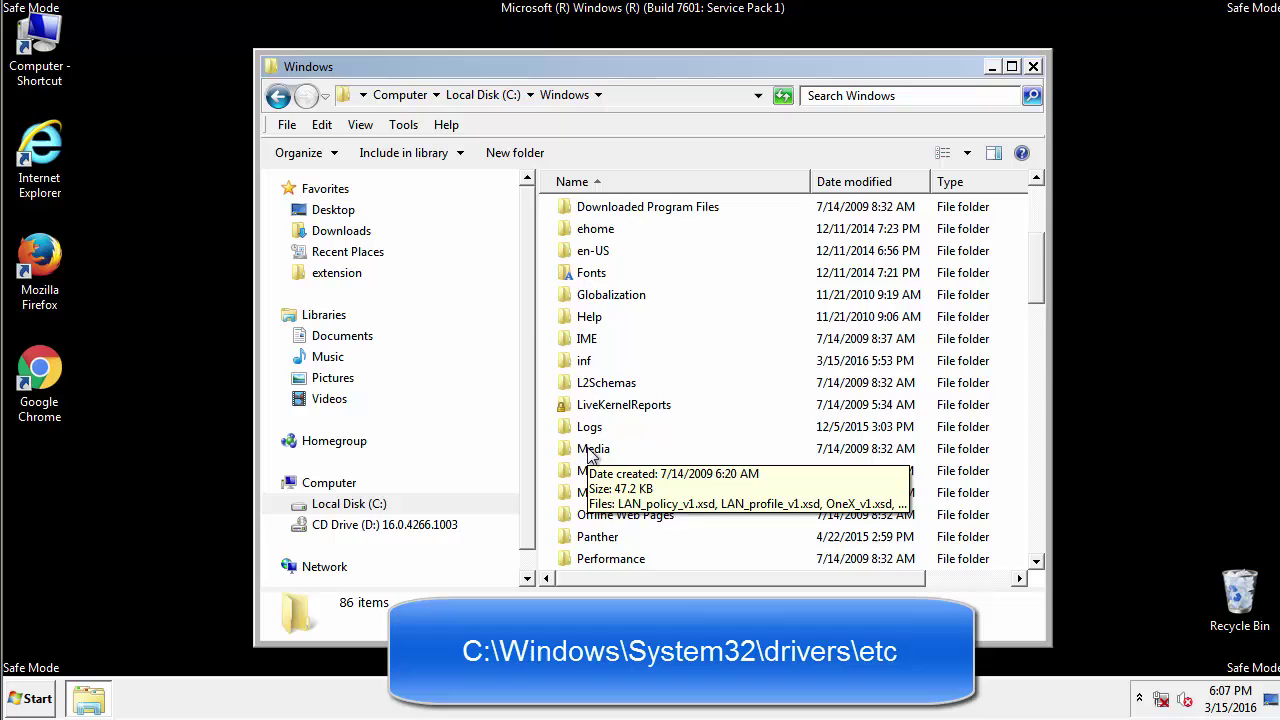
scroll(590, 452, "down", 3)
scroll(590, 455, "down", 2)
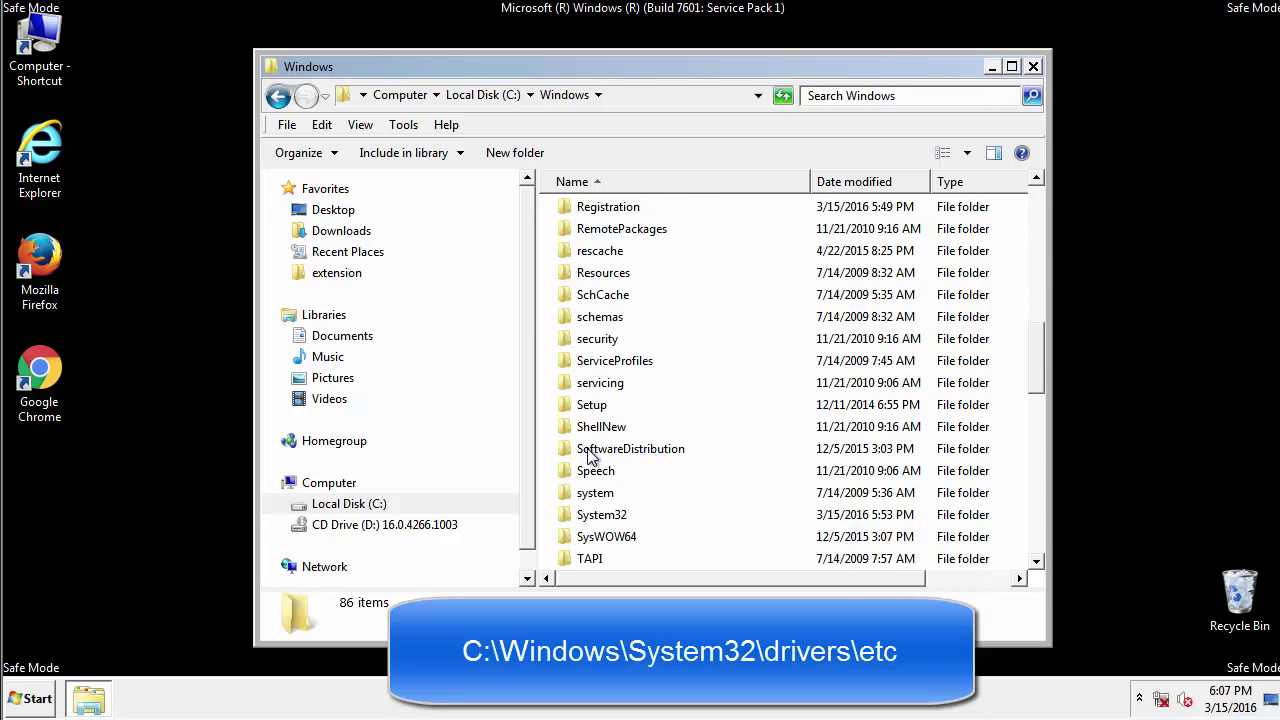
double_click(590, 515)
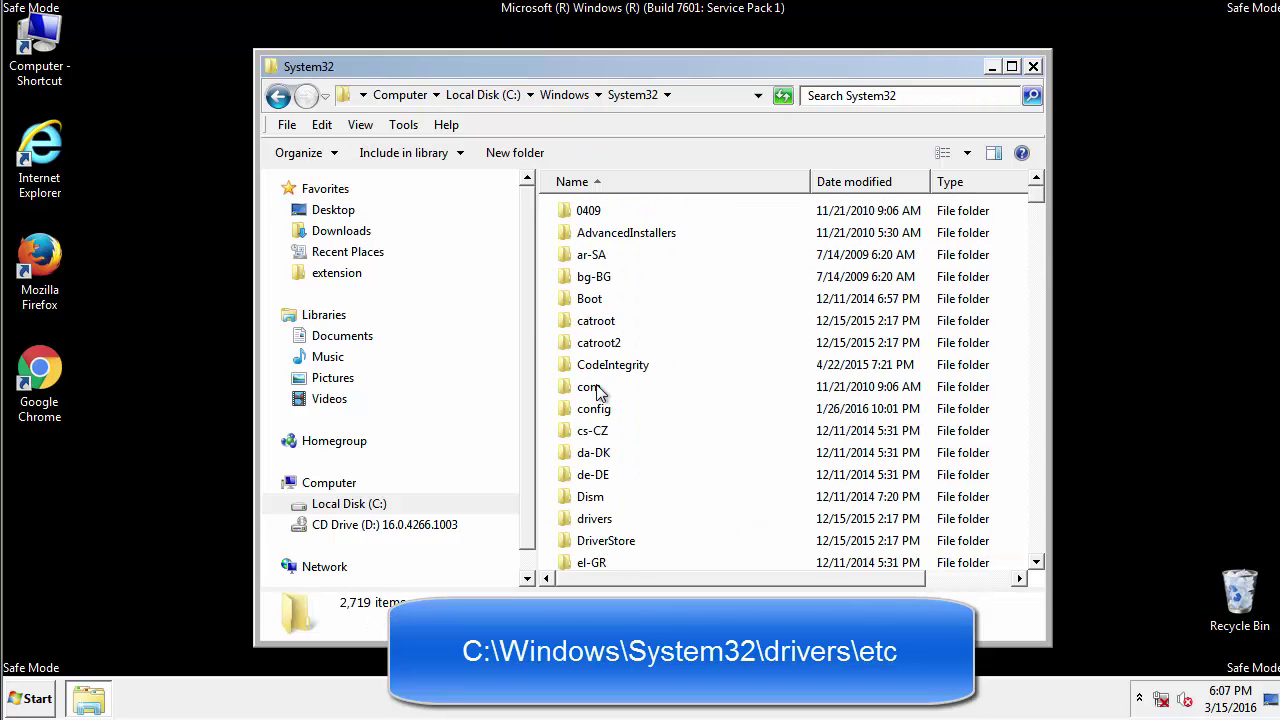
left_click(594, 527)
double_click(594, 527)
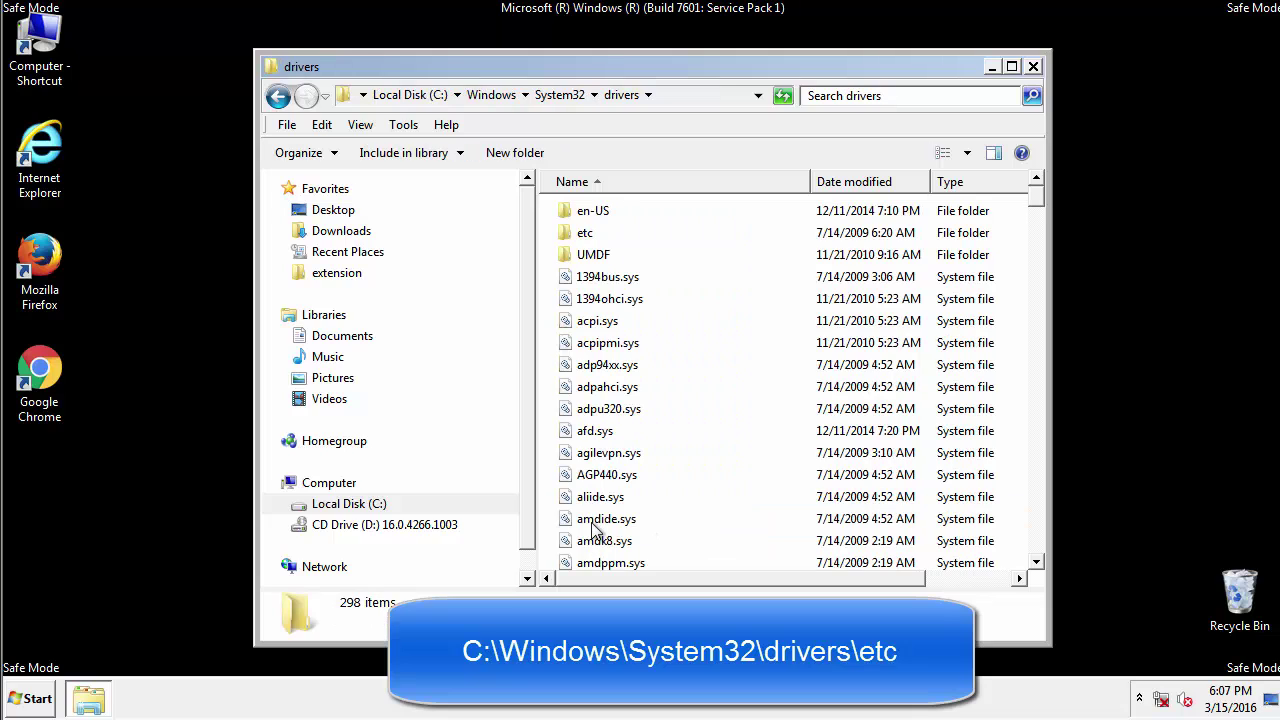
double_click(580, 234)
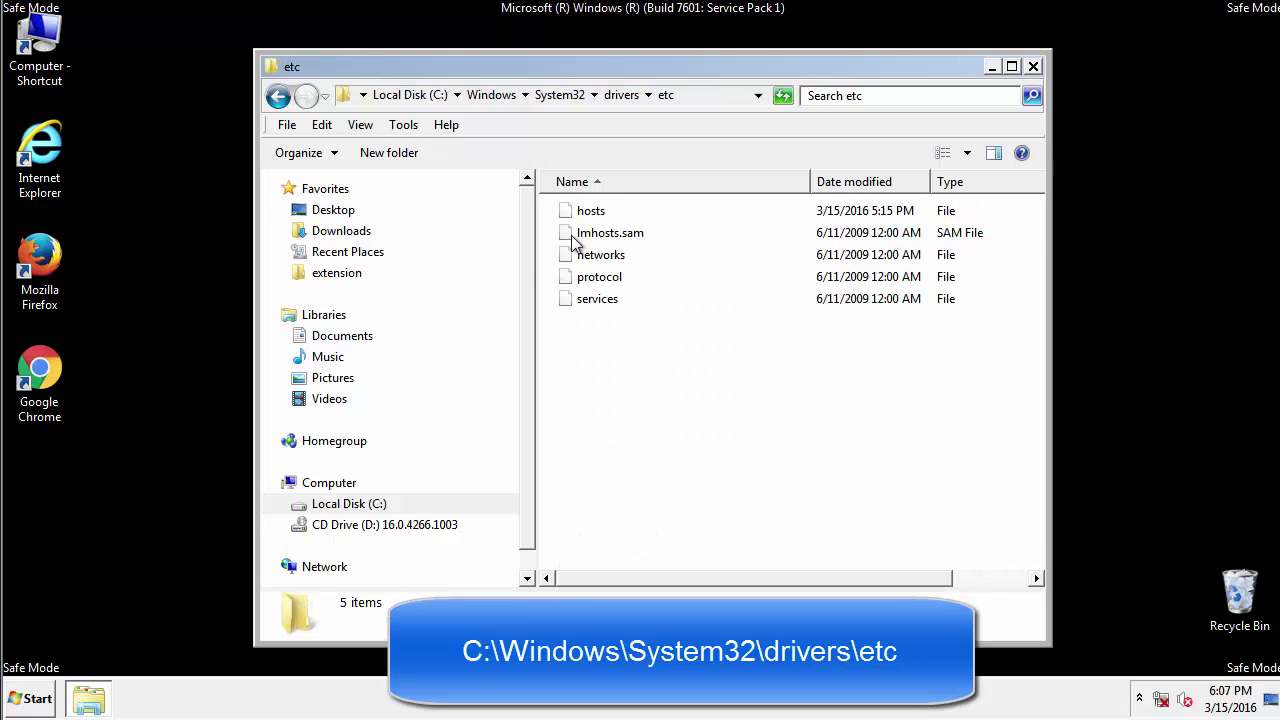
double_click(580, 214)
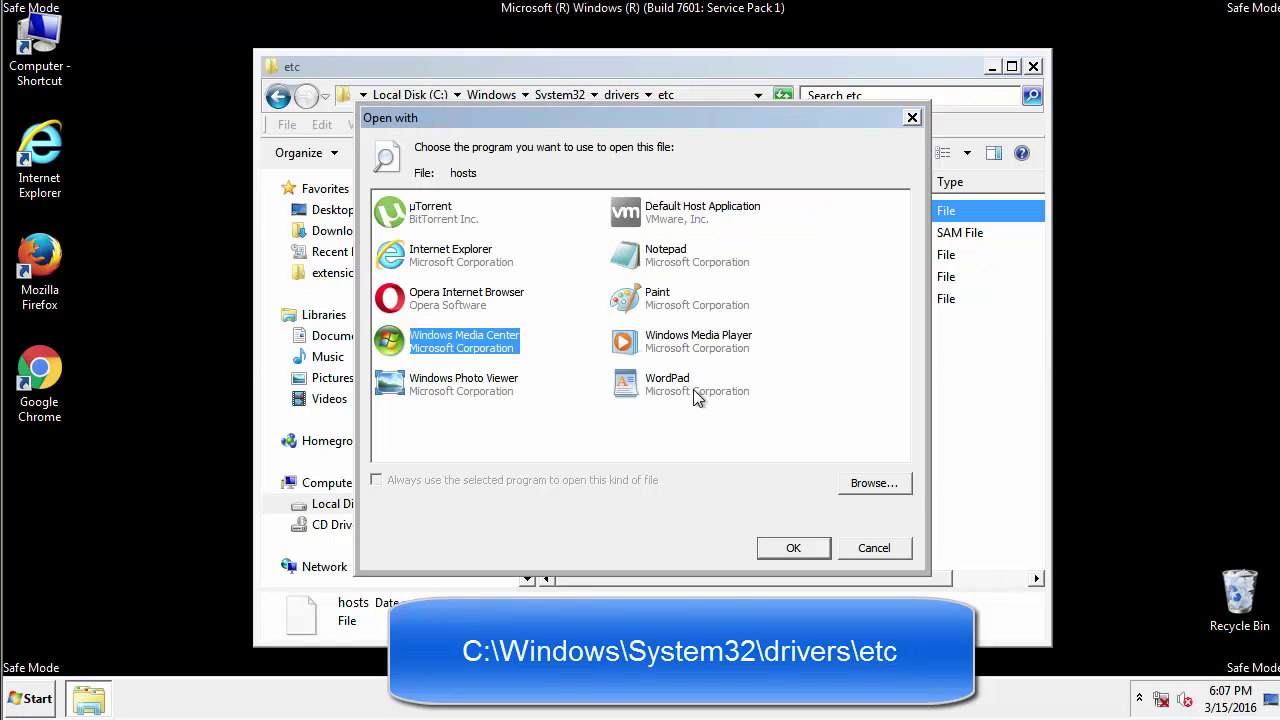
Open hosts in Notepad and delete the four added host entry lines
left_click(648, 260)
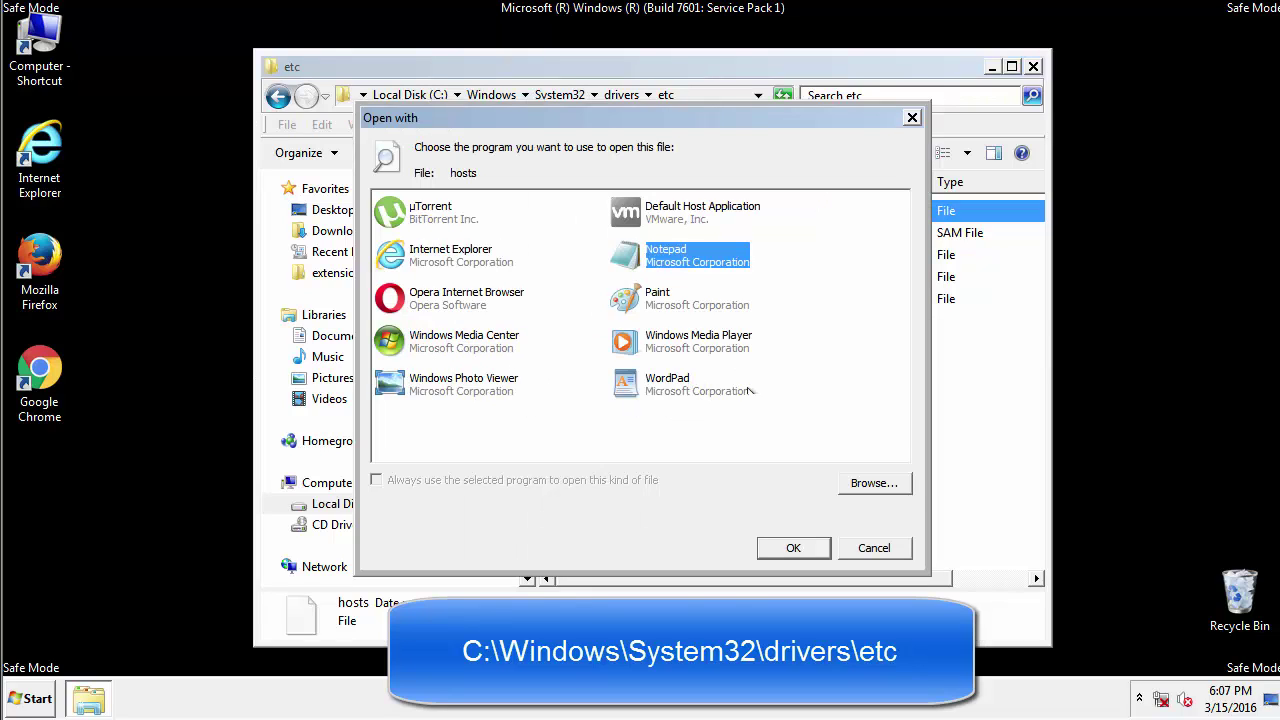
left_click(788, 540)
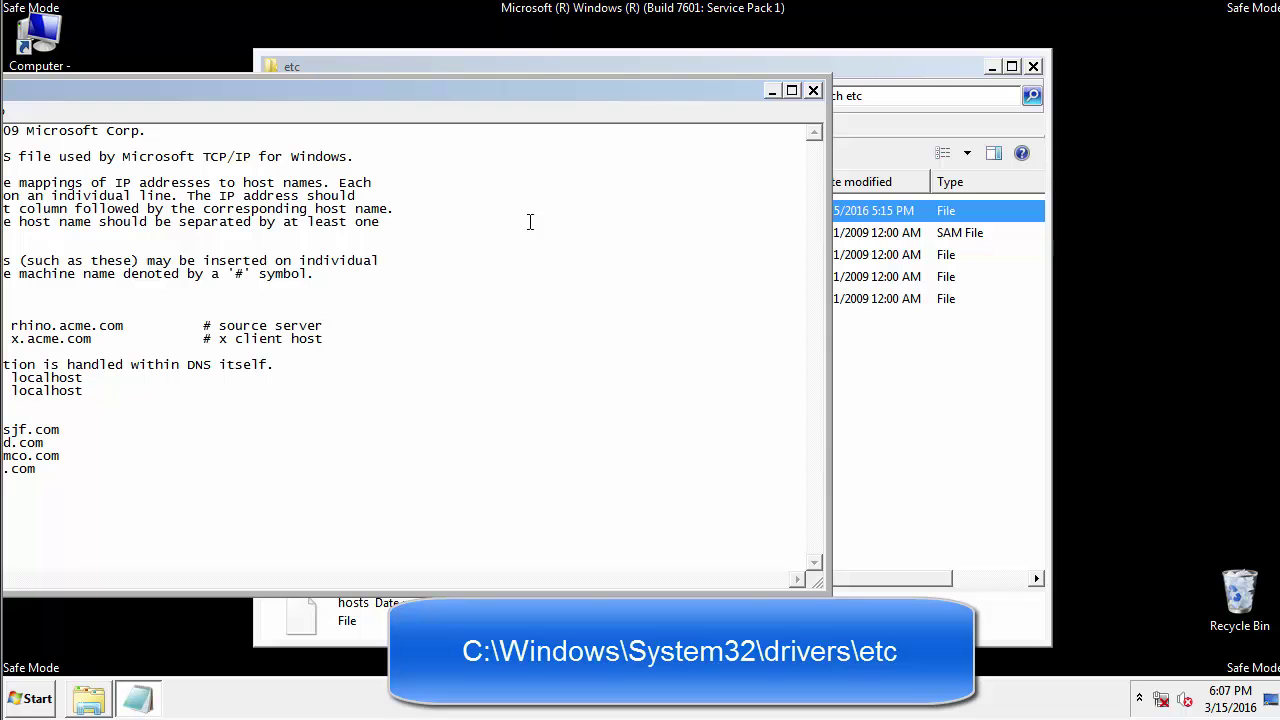
left_click_drag(523, 90, 814, 109)
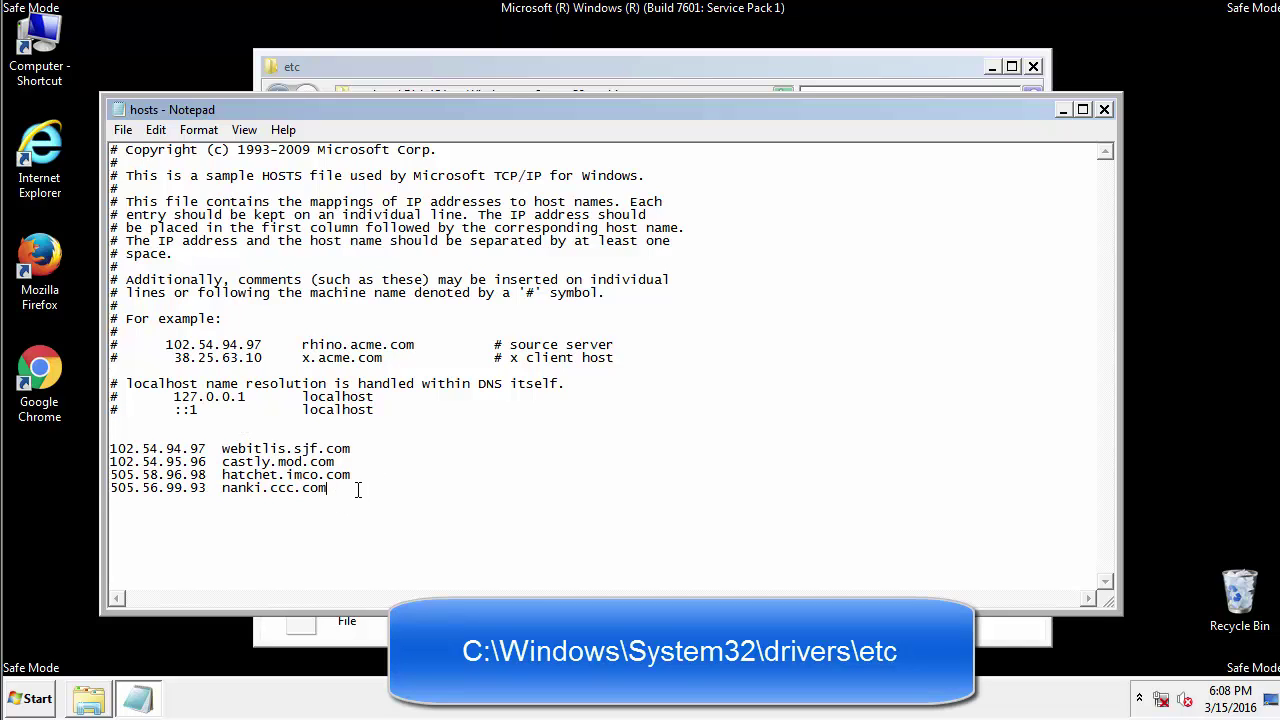
left_click_drag(357, 489, 110, 449)
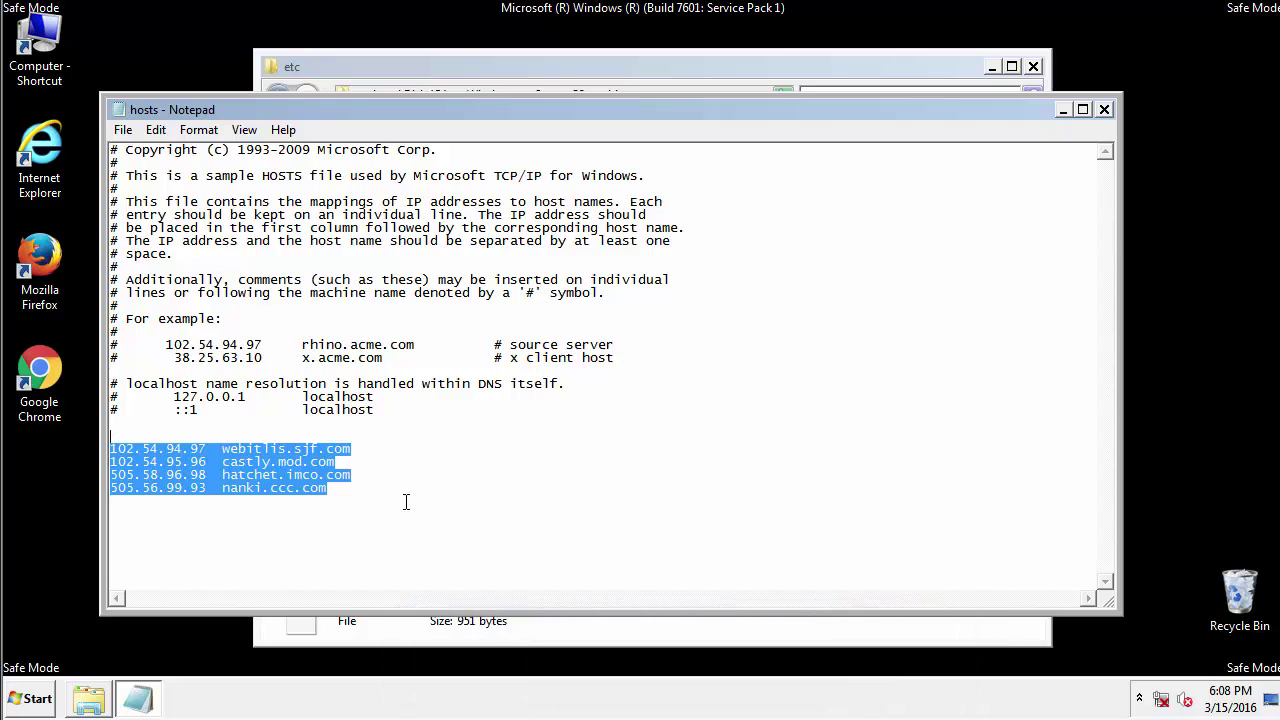
key("Delete")
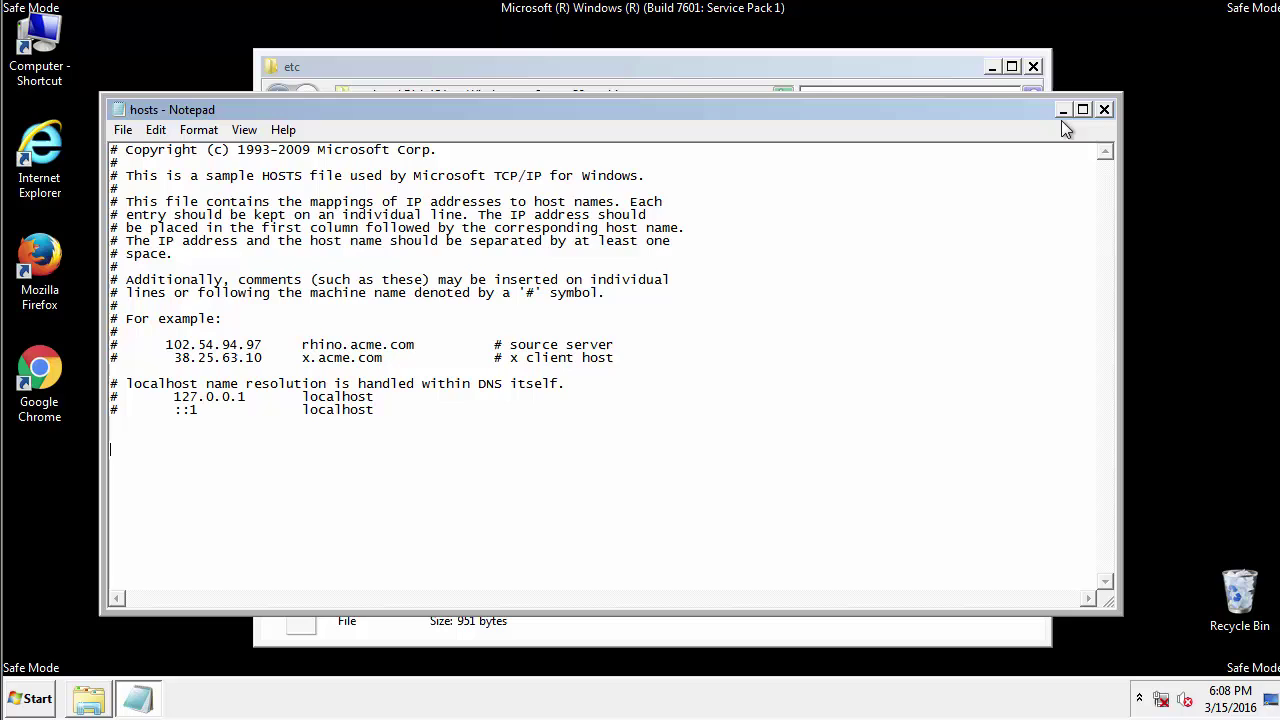
Save the hosts file while closing Notepad, then close the etc folder
left_click(1105, 111)
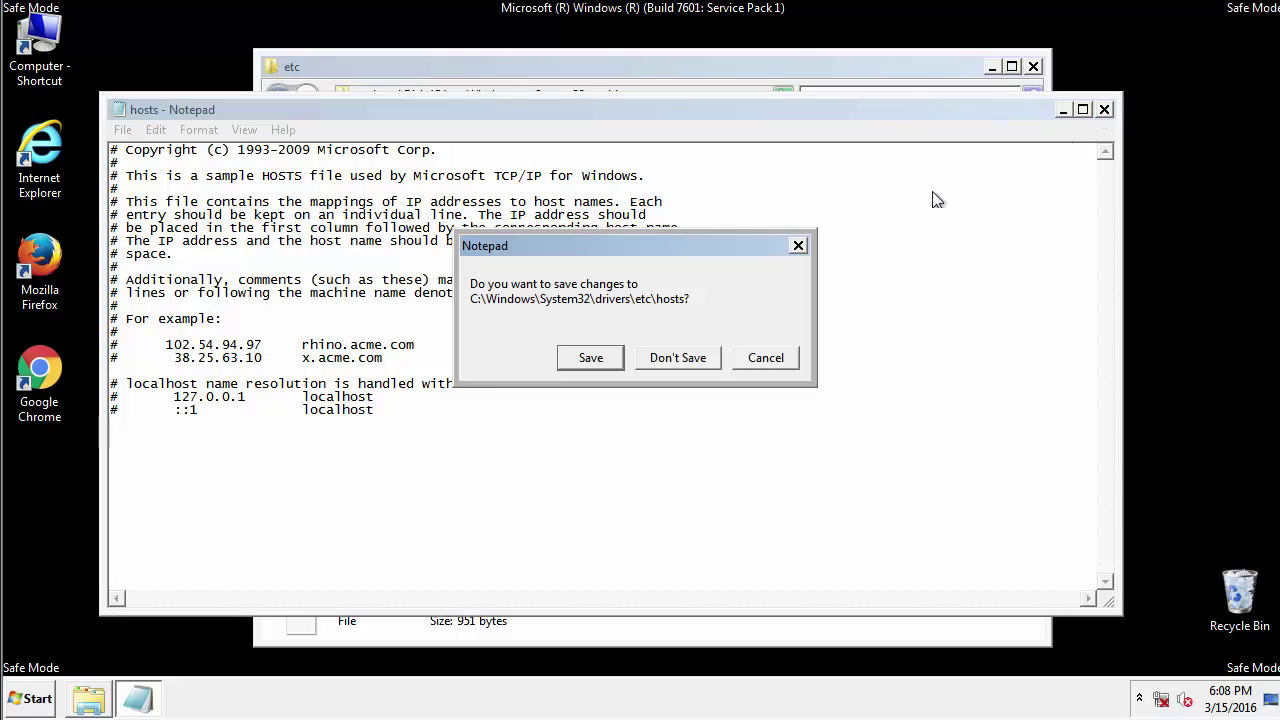
left_click(564, 365)
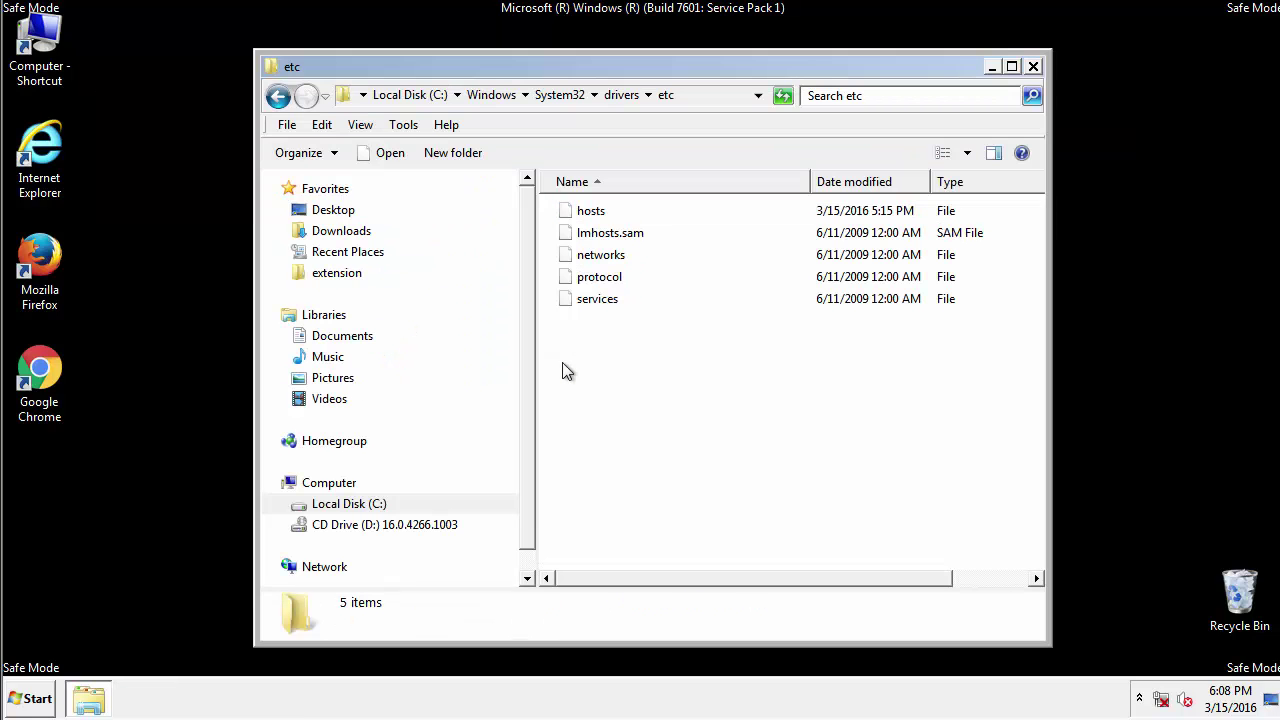
left_click(1031, 66)
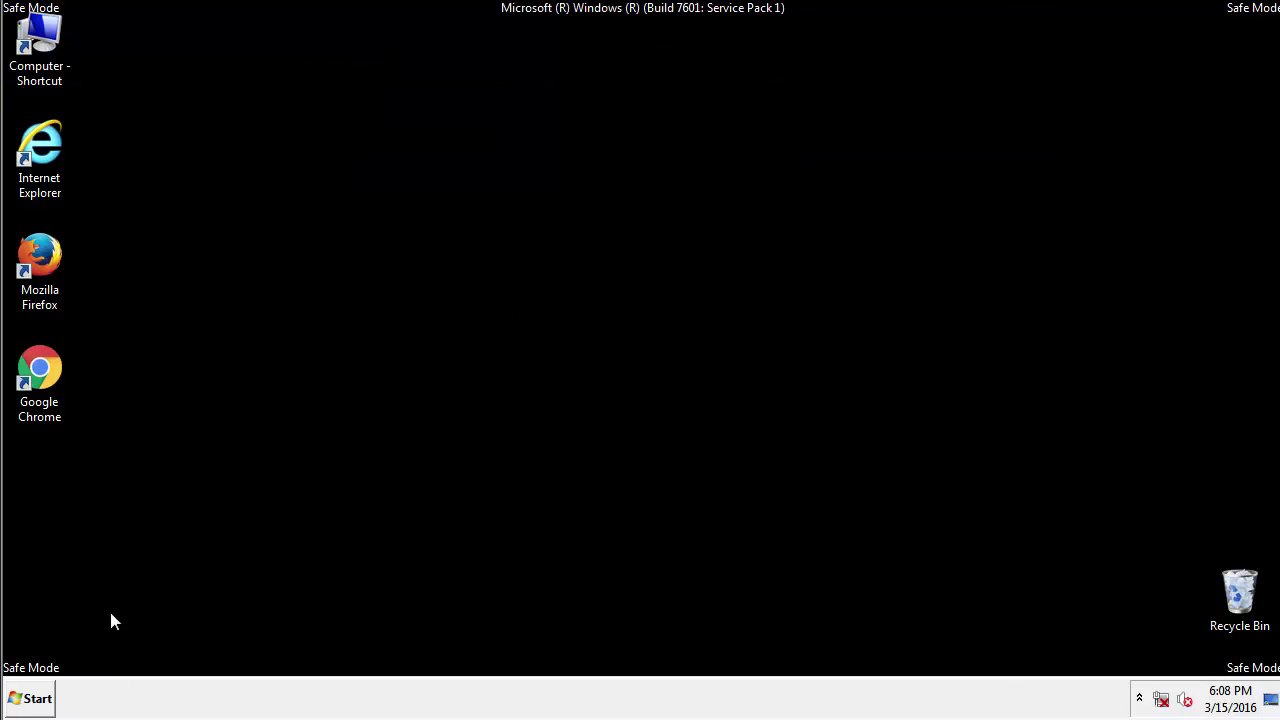
Open the Startup folder from All Programs in an Explorer window
left_click(32, 697)
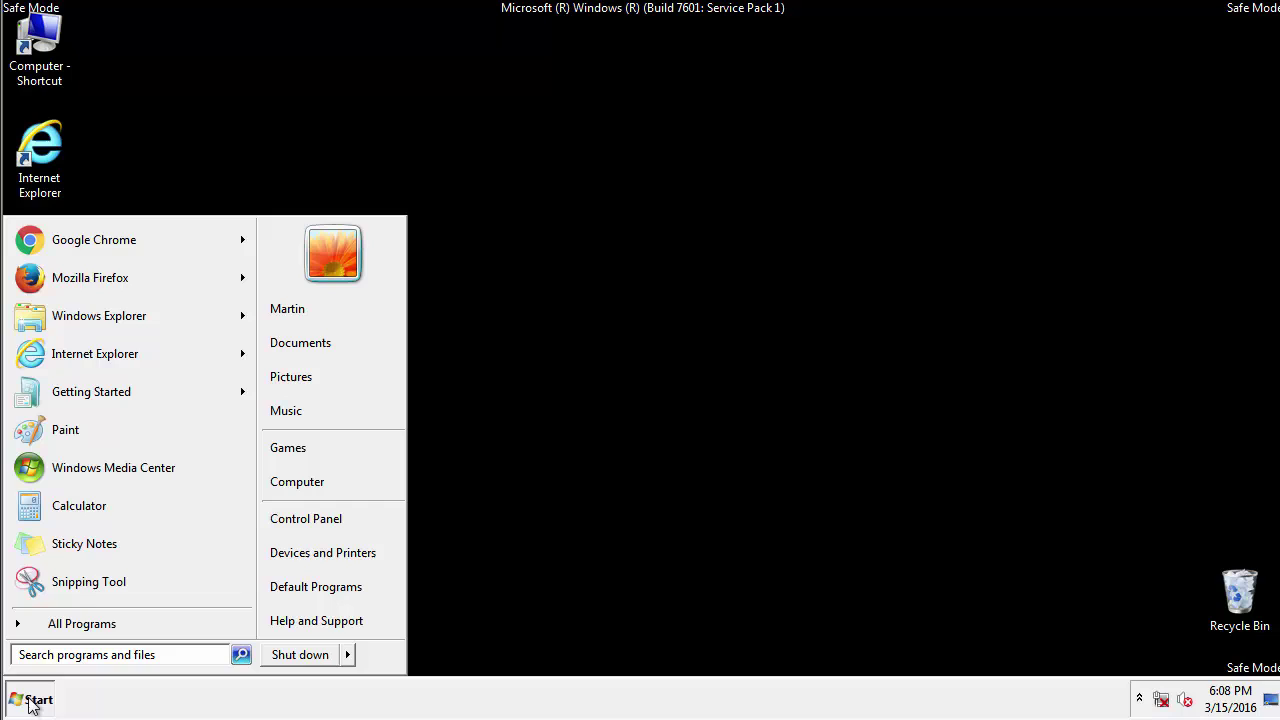
left_click(73, 625)
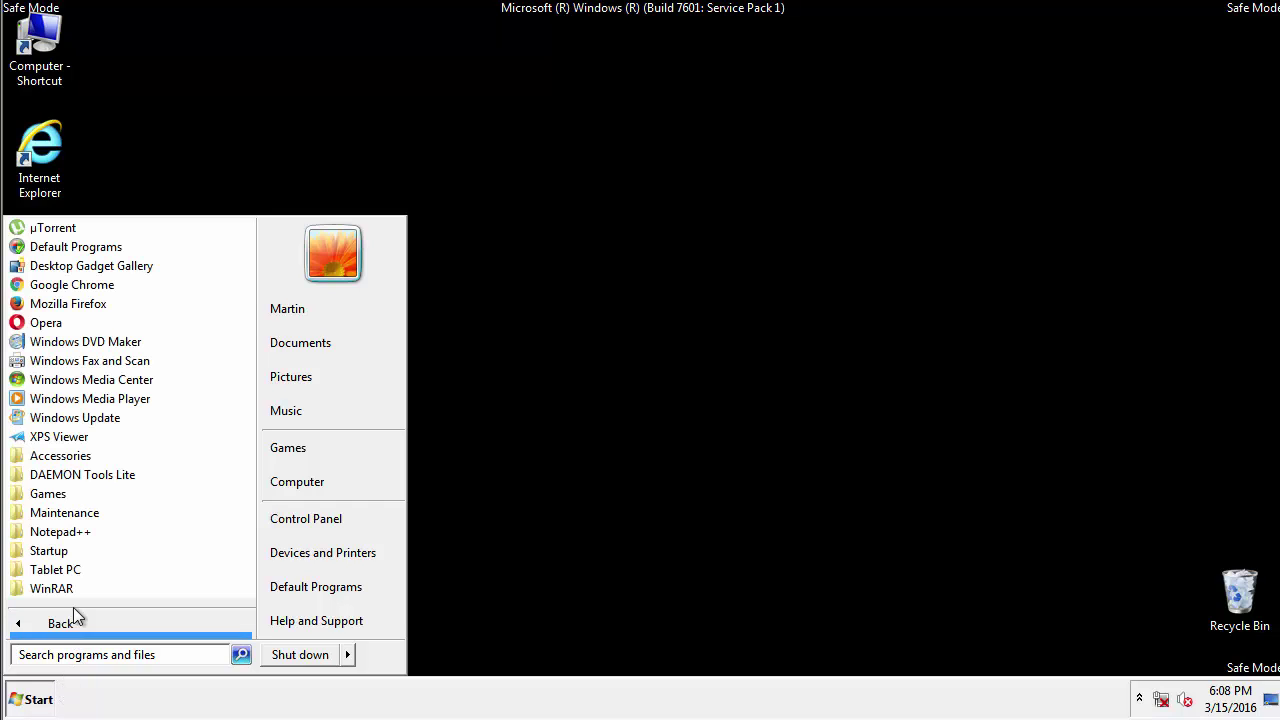
left_click(57, 552)
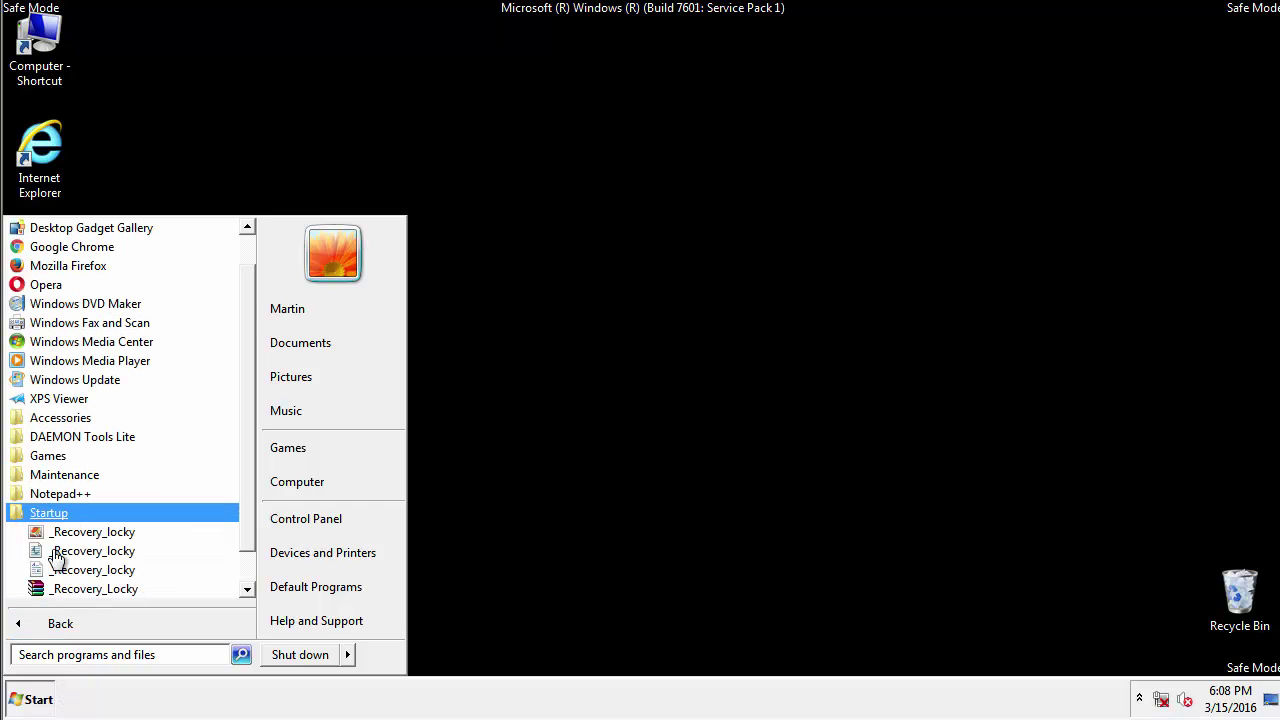
right_click(53, 515)
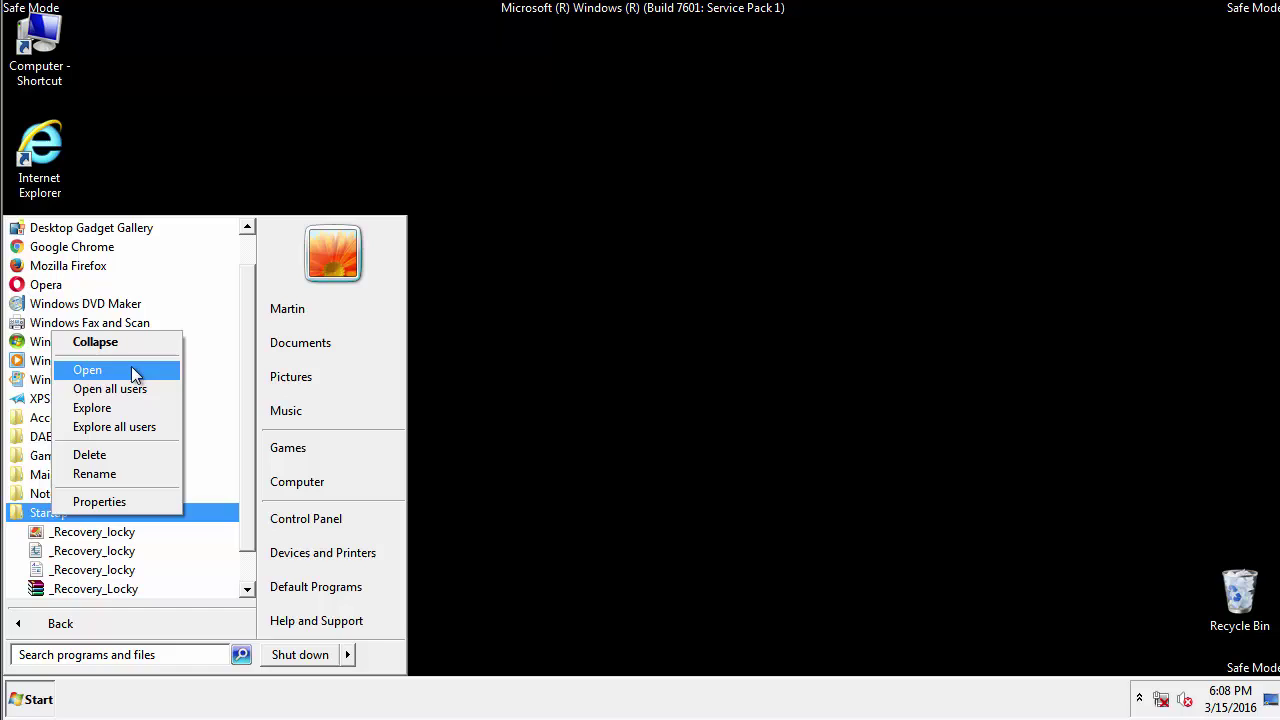
left_click(131, 366)
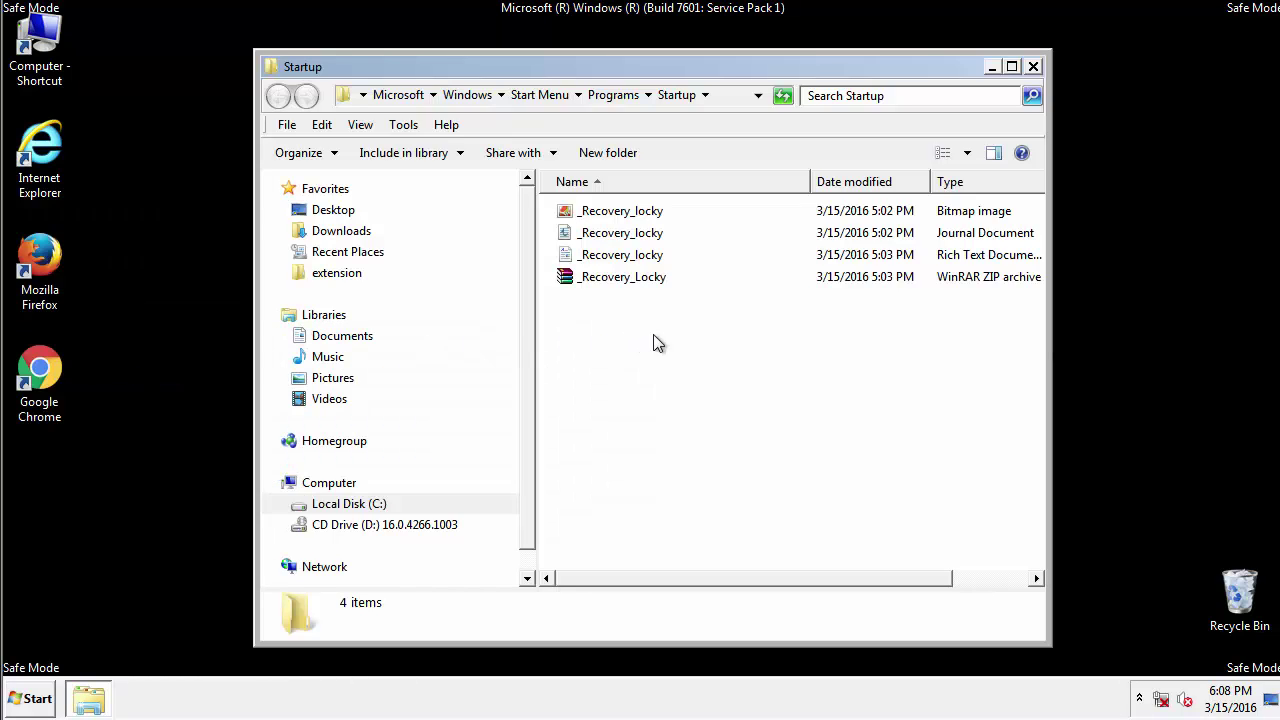
Delete all four _Recovery_locky files to the Recycle Bin and close the folder
left_click_drag(648, 325, 565, 218)
right_click(566, 216)
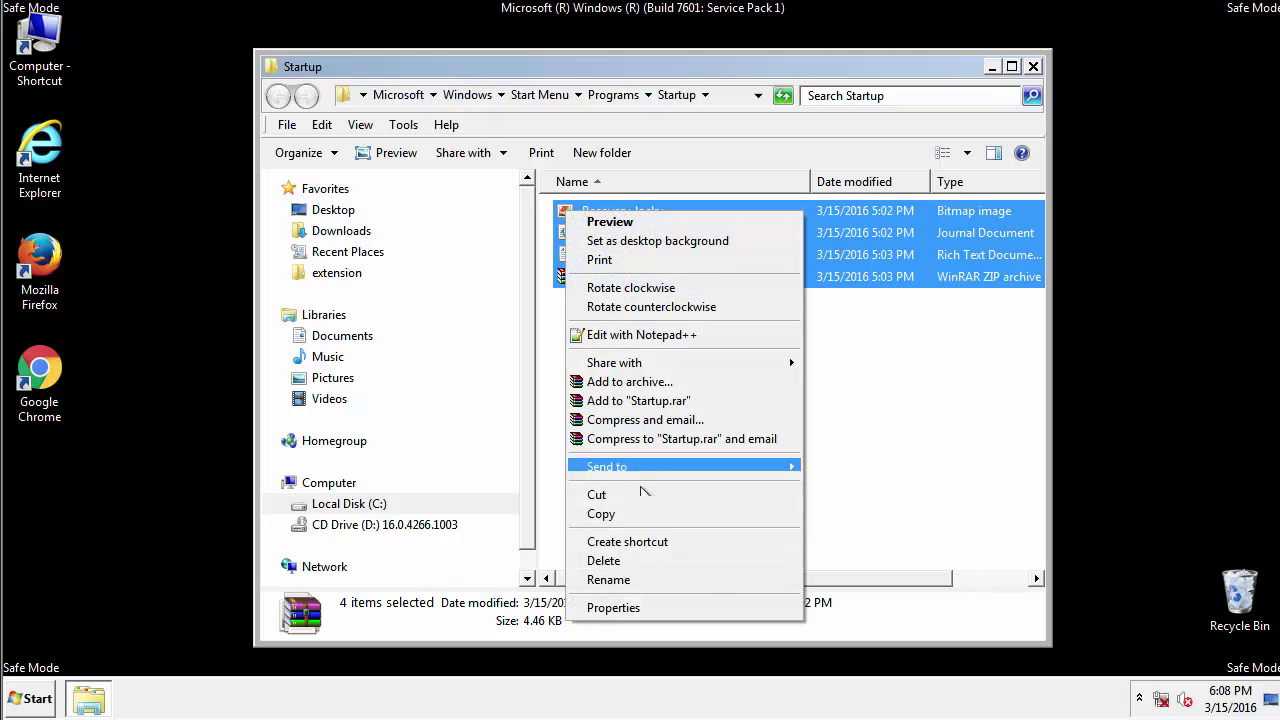
left_click(622, 562)
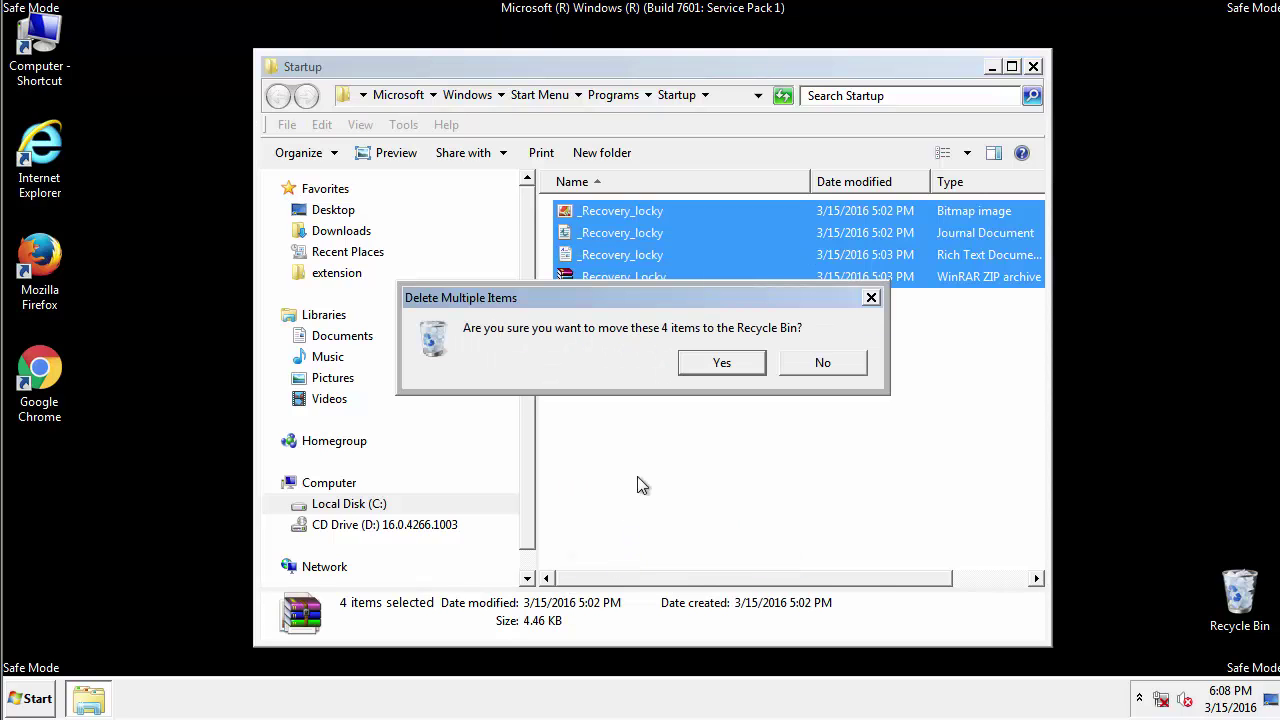
left_click(710, 372)
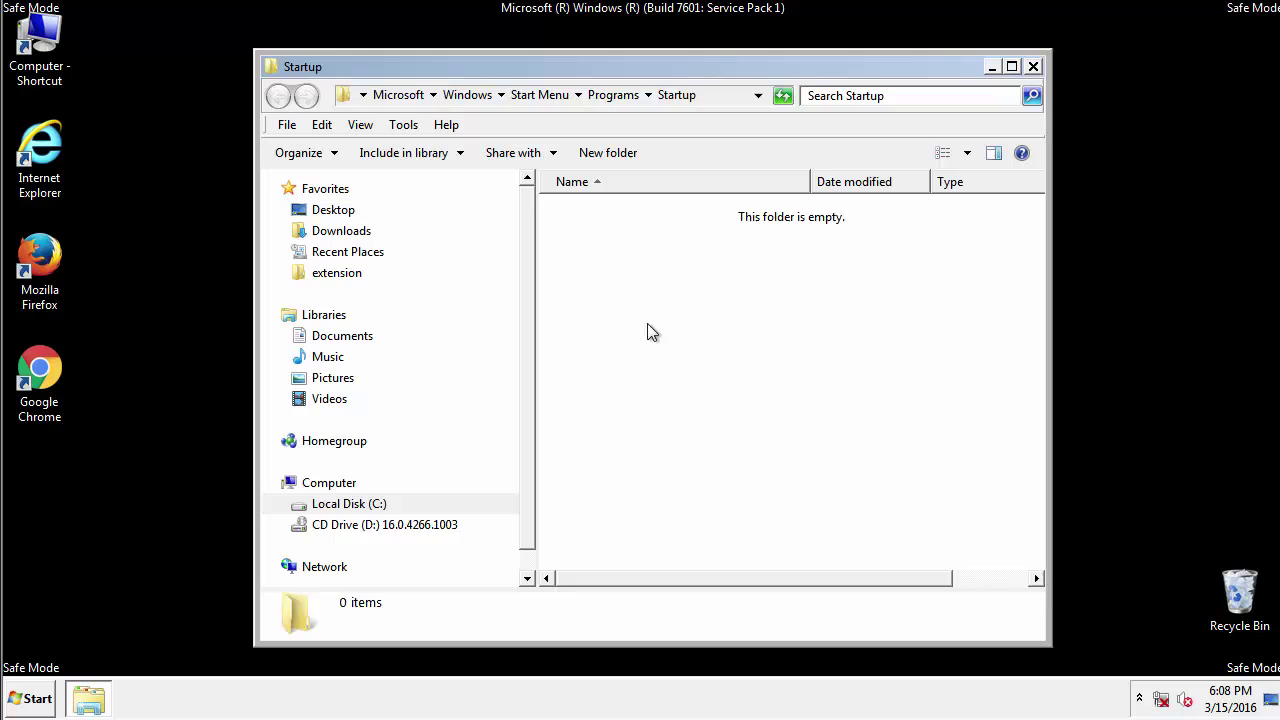
left_click(1034, 67)
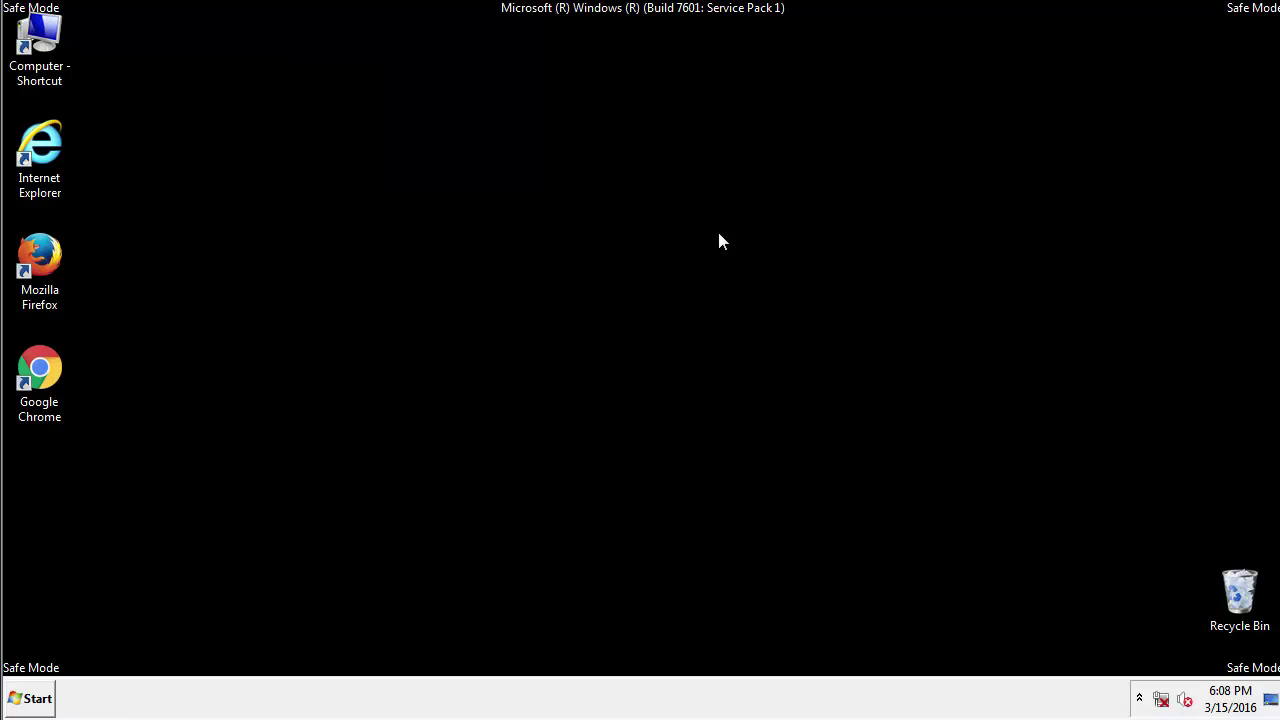
Launch regedit and expand HKEY_LOCAL_MACHINE and its SOFTWARE key
left_click(30, 708)
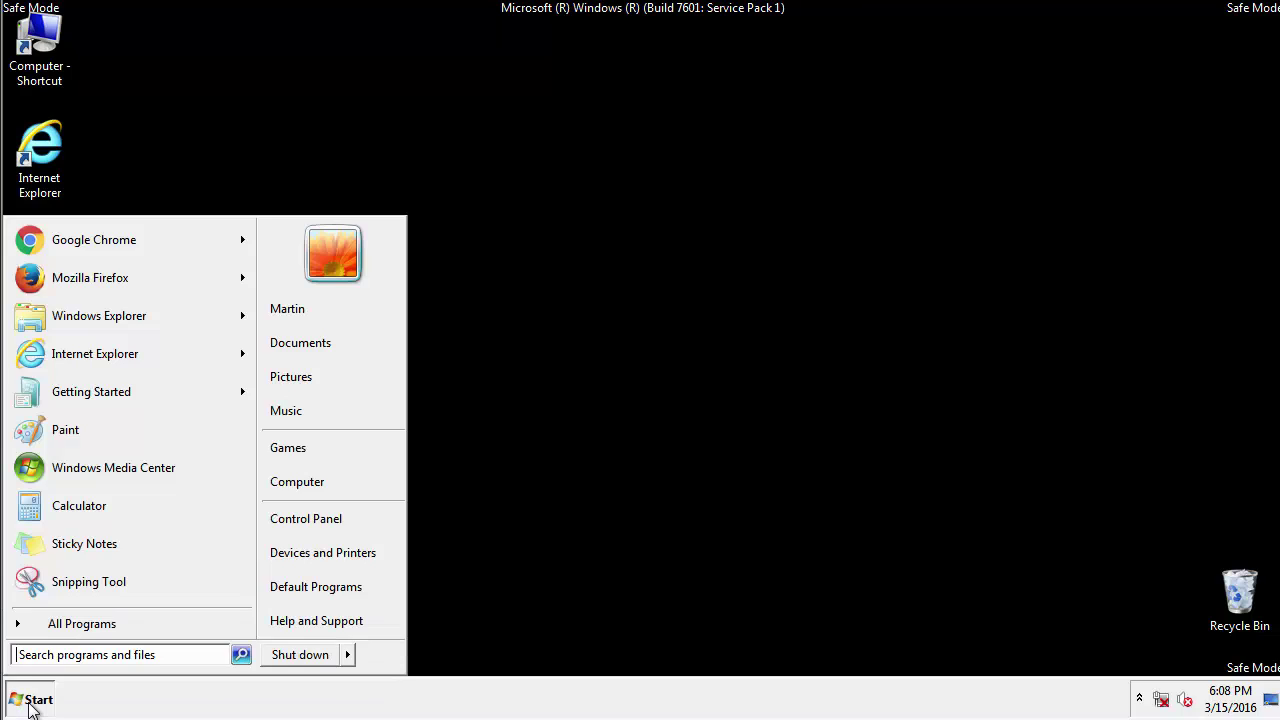
left_click(88, 658)
type("reg")
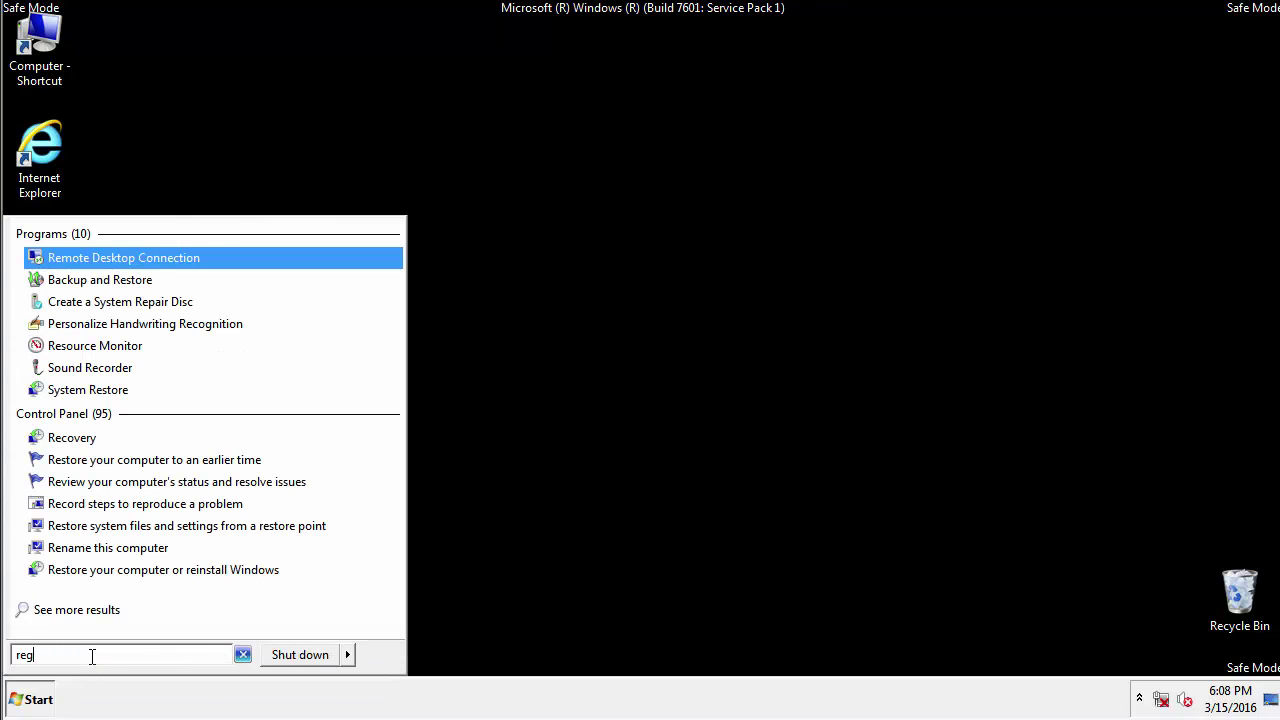
type("edit")
key("Return")
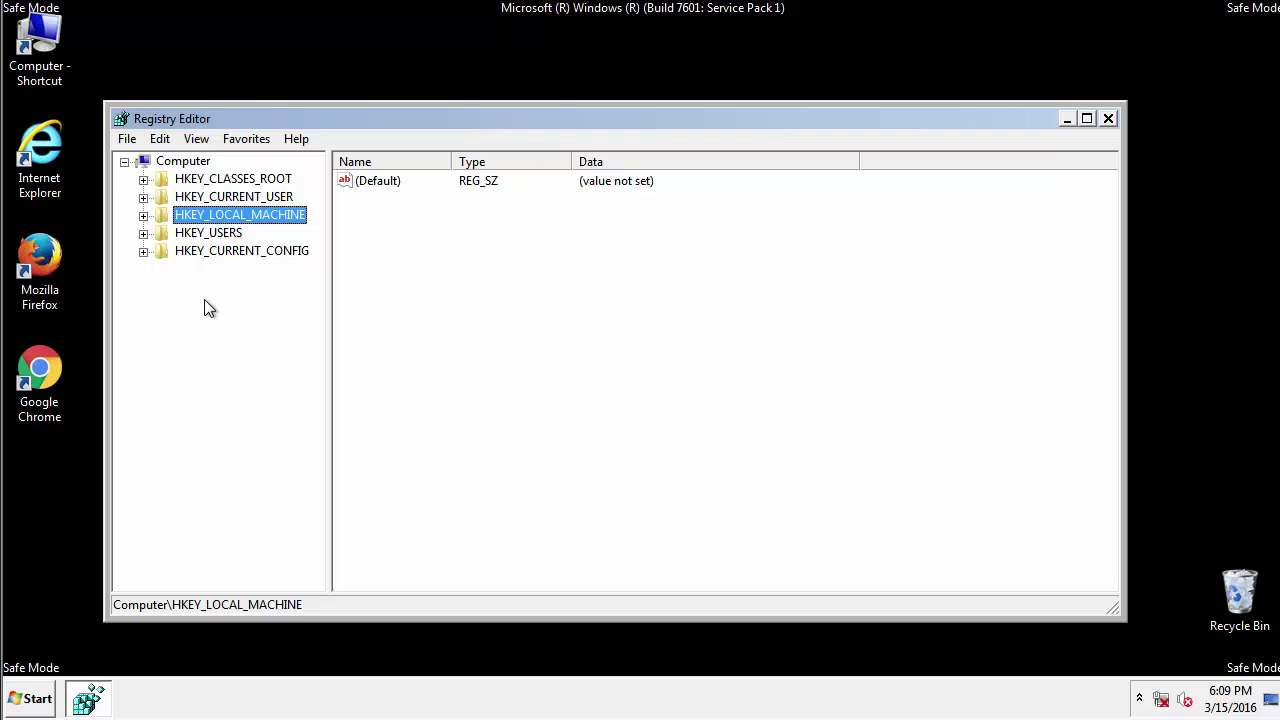
left_click(143, 216)
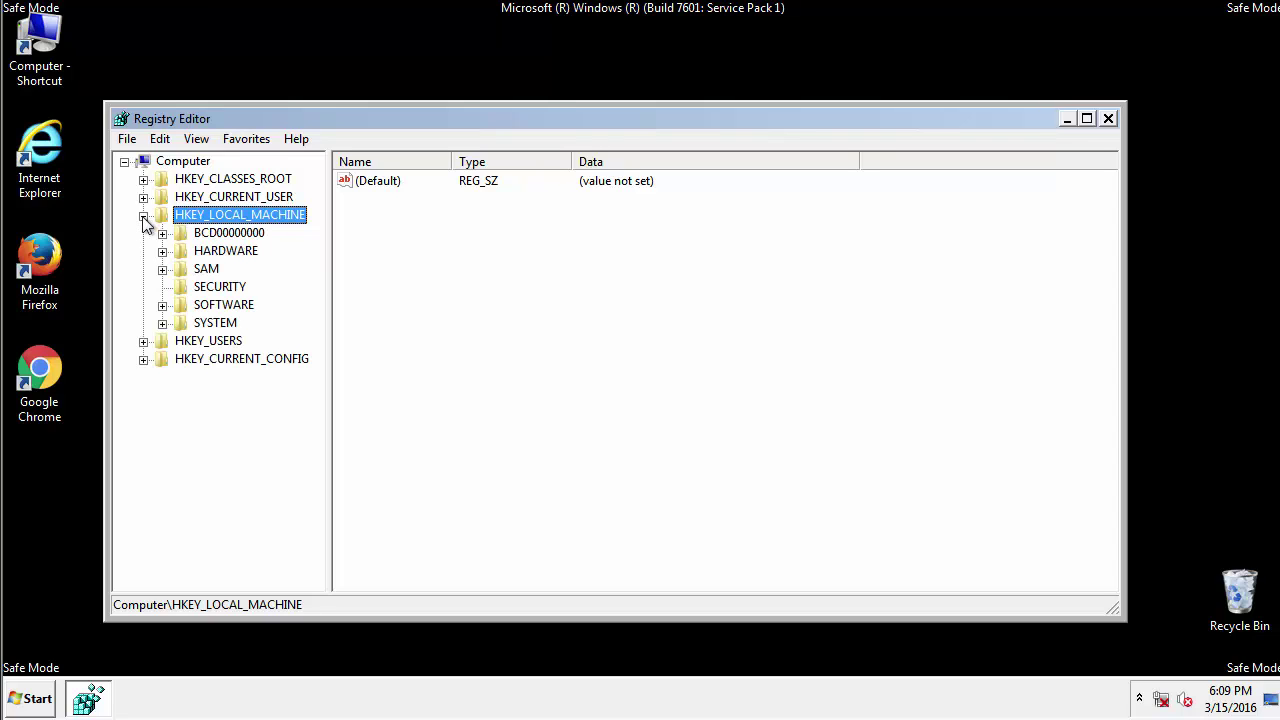
left_click(163, 305)
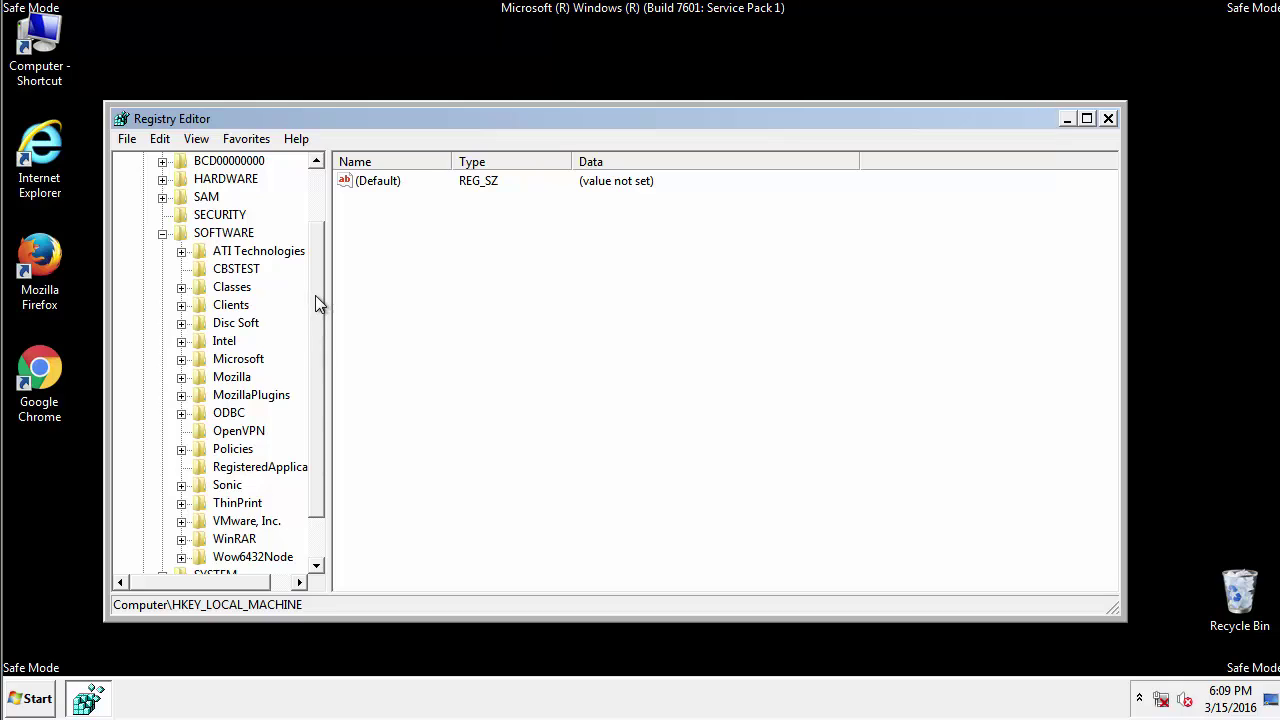
Expand Microsoft, Windows and CurrentVersion to reveal the Run and RunOnce subkeys
scroll(316, 313, "down", 1)
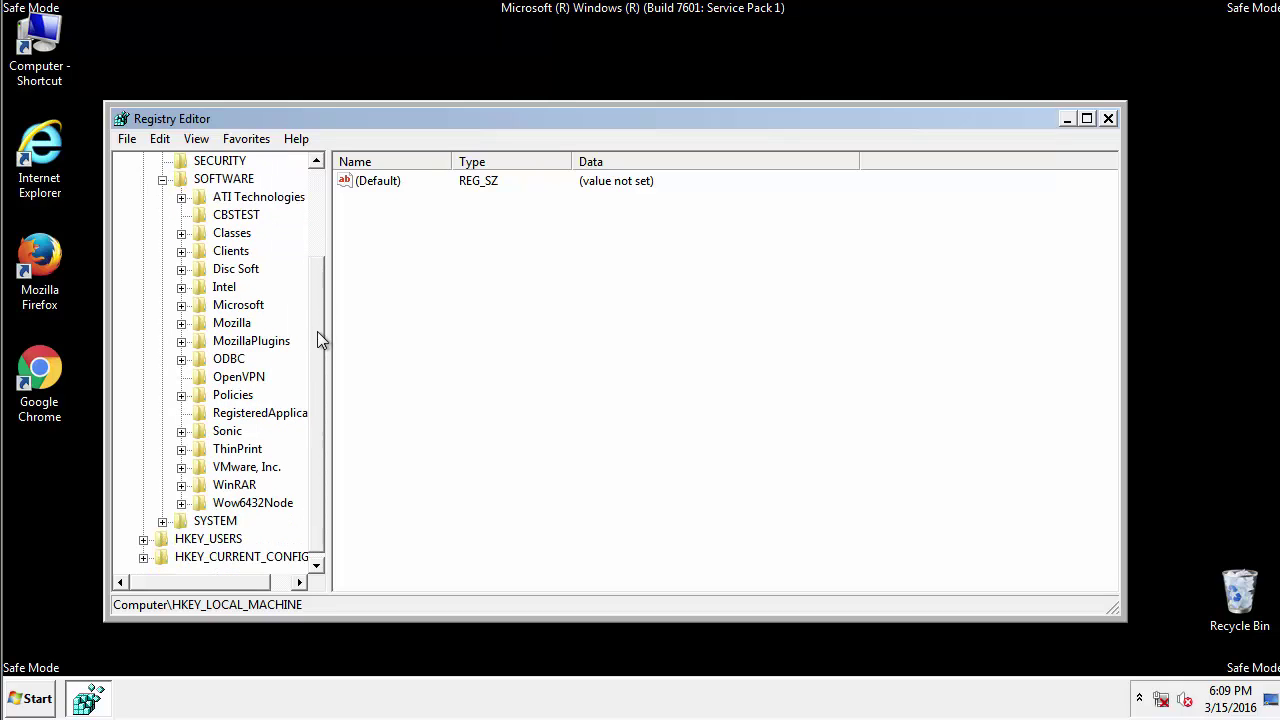
left_click(181, 305)
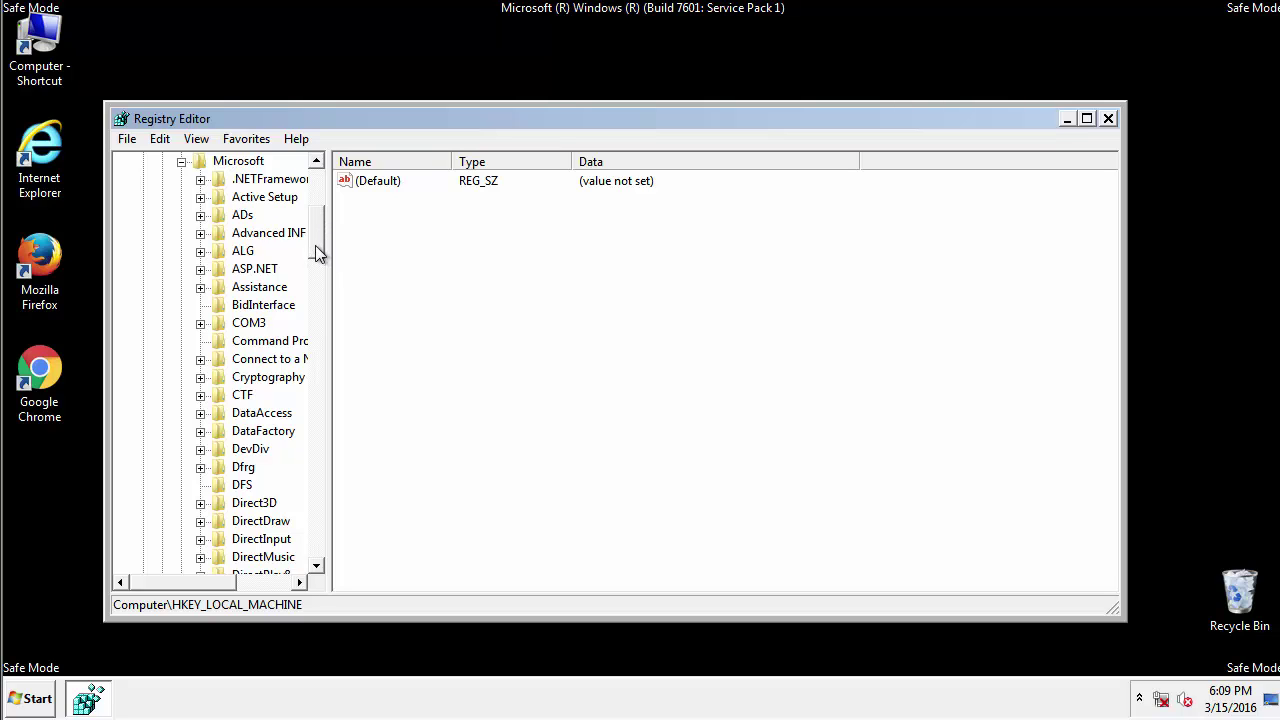
left_click_drag(315, 245, 320, 517)
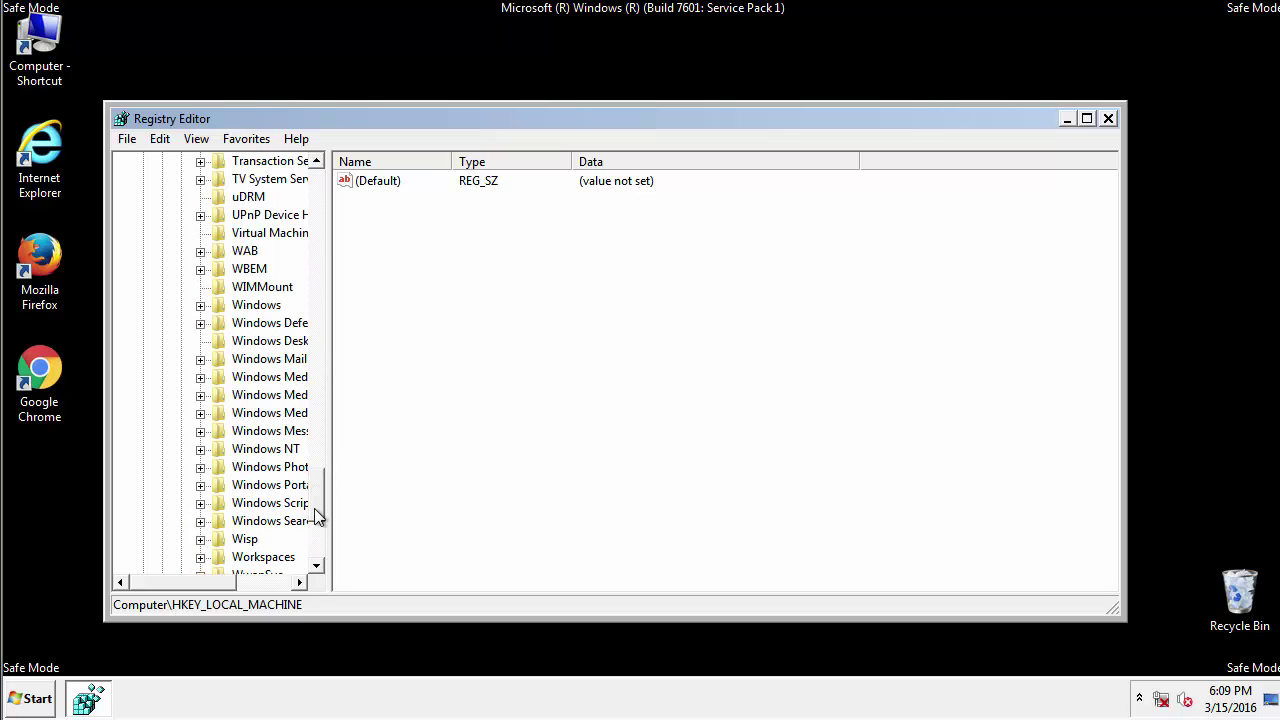
left_click(201, 305)
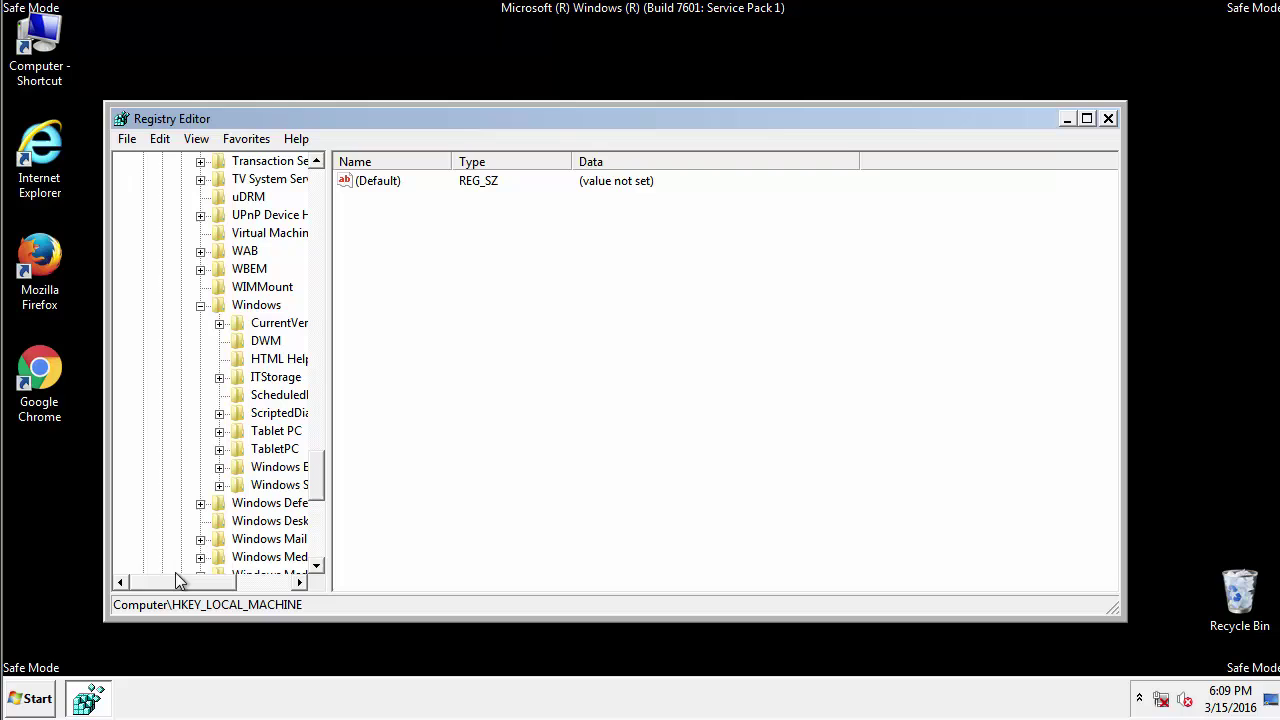
left_click_drag(175, 580, 204, 583)
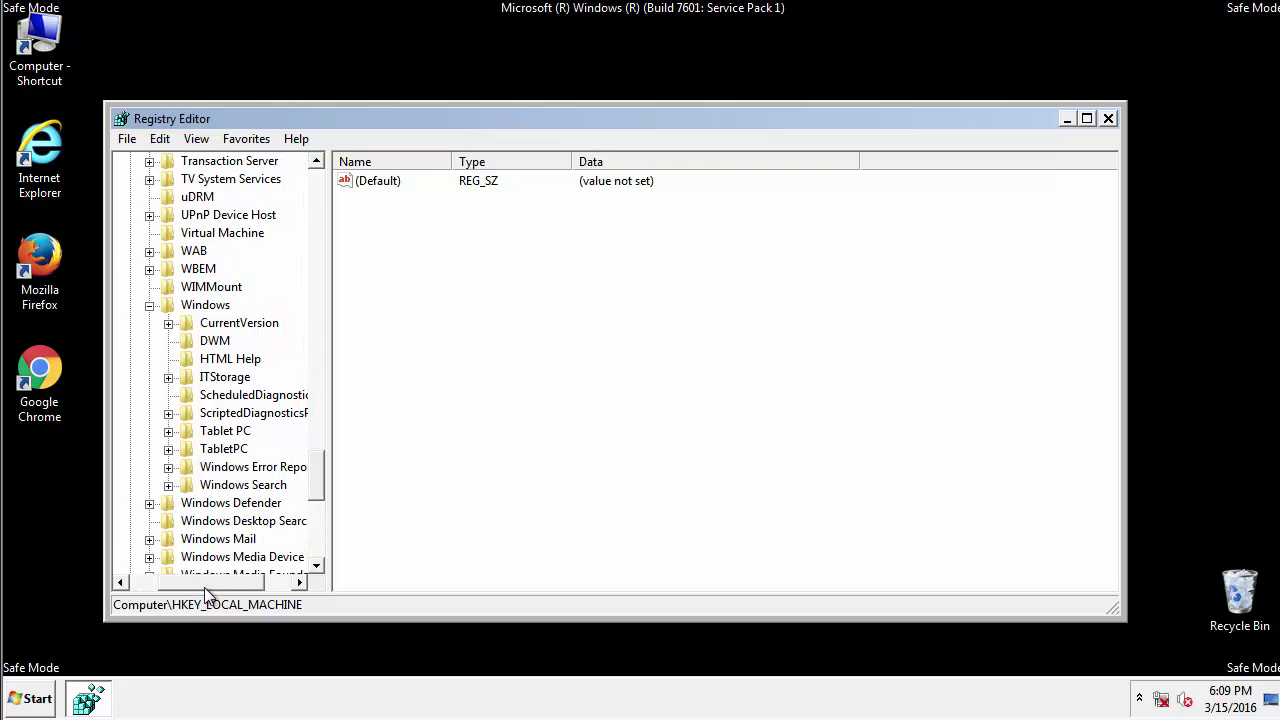
left_click(165, 322)
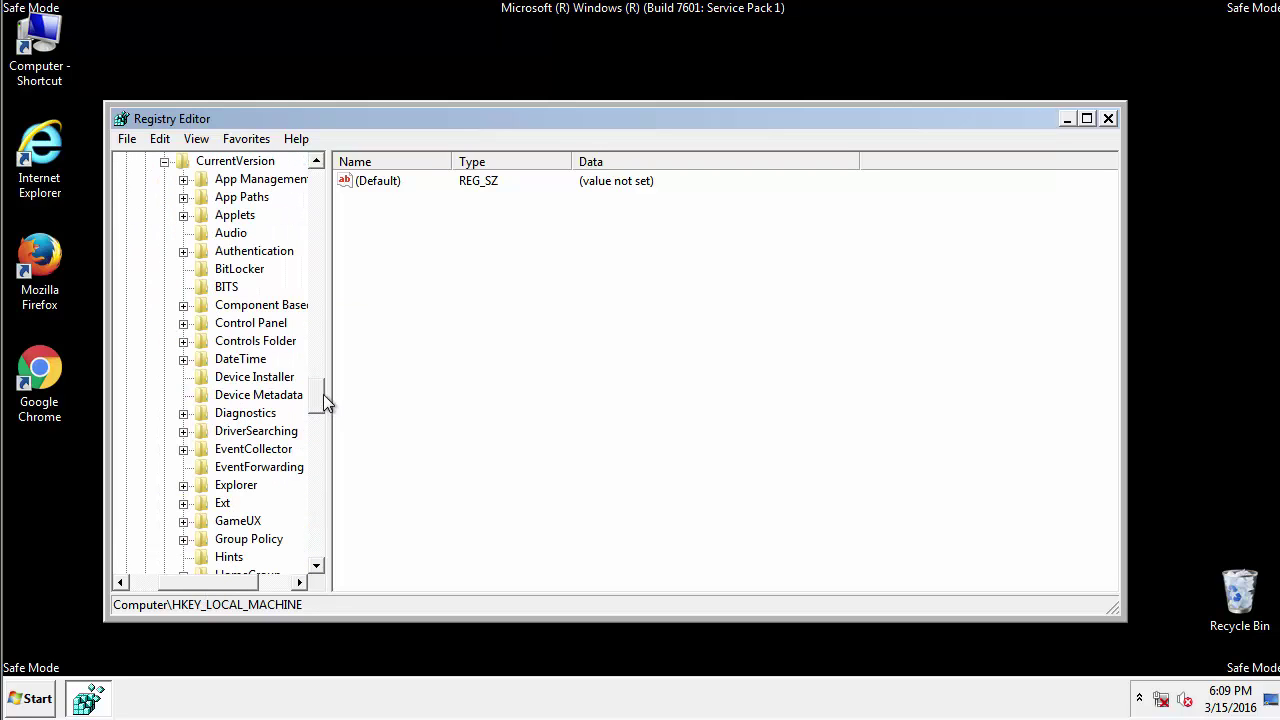
left_click_drag(323, 394, 316, 462)
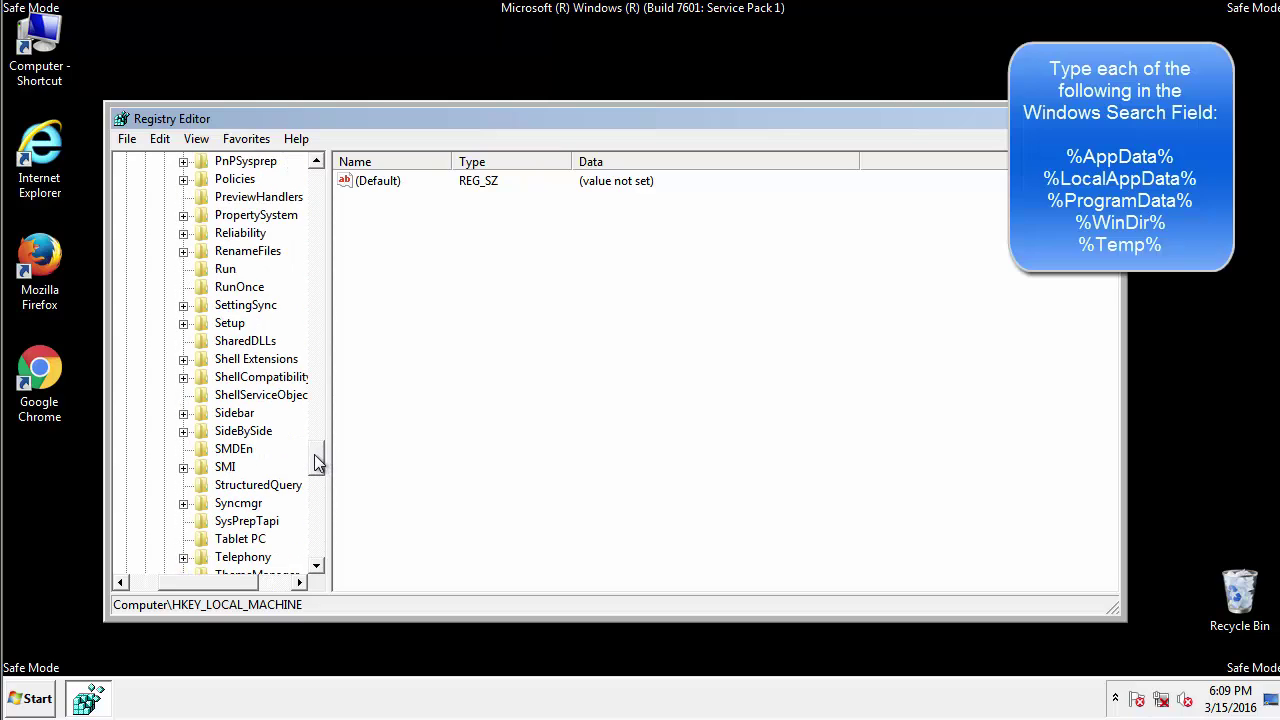
Delete the tappi.loc value from HKLM's CurrentVersion\Run key, keeping the VMware entry
left_click(212, 272)
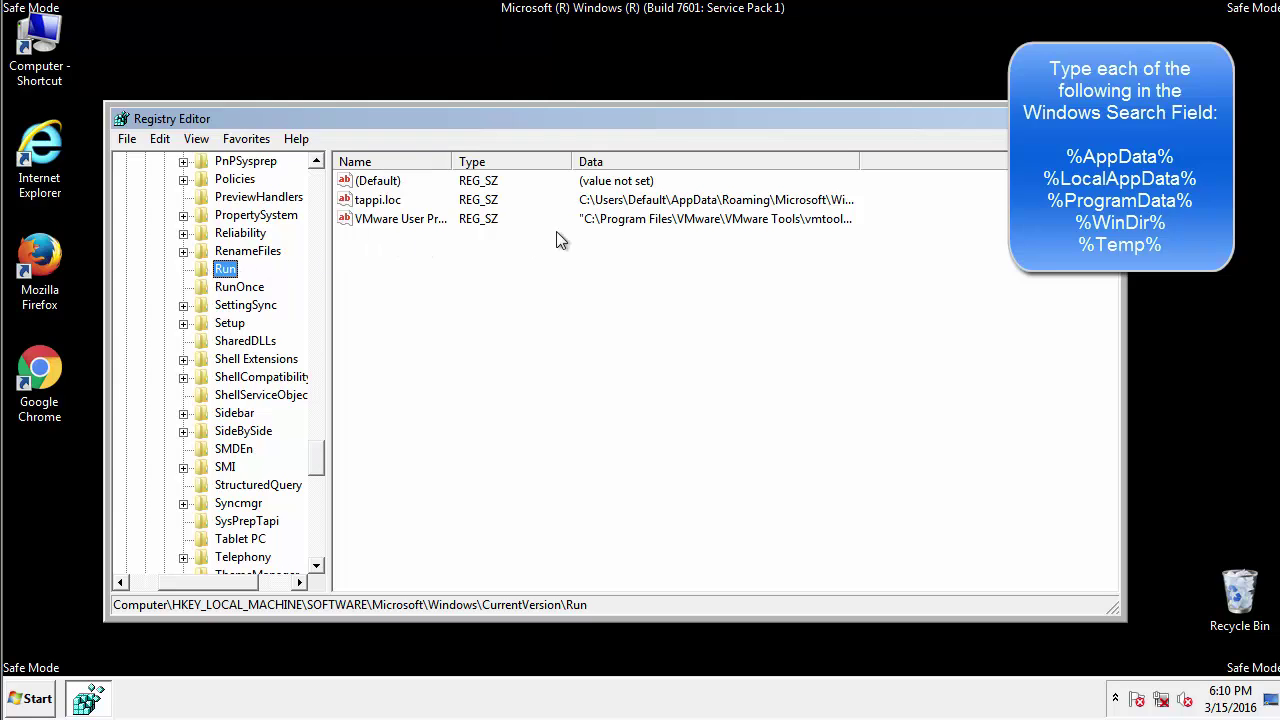
left_click(380, 203)
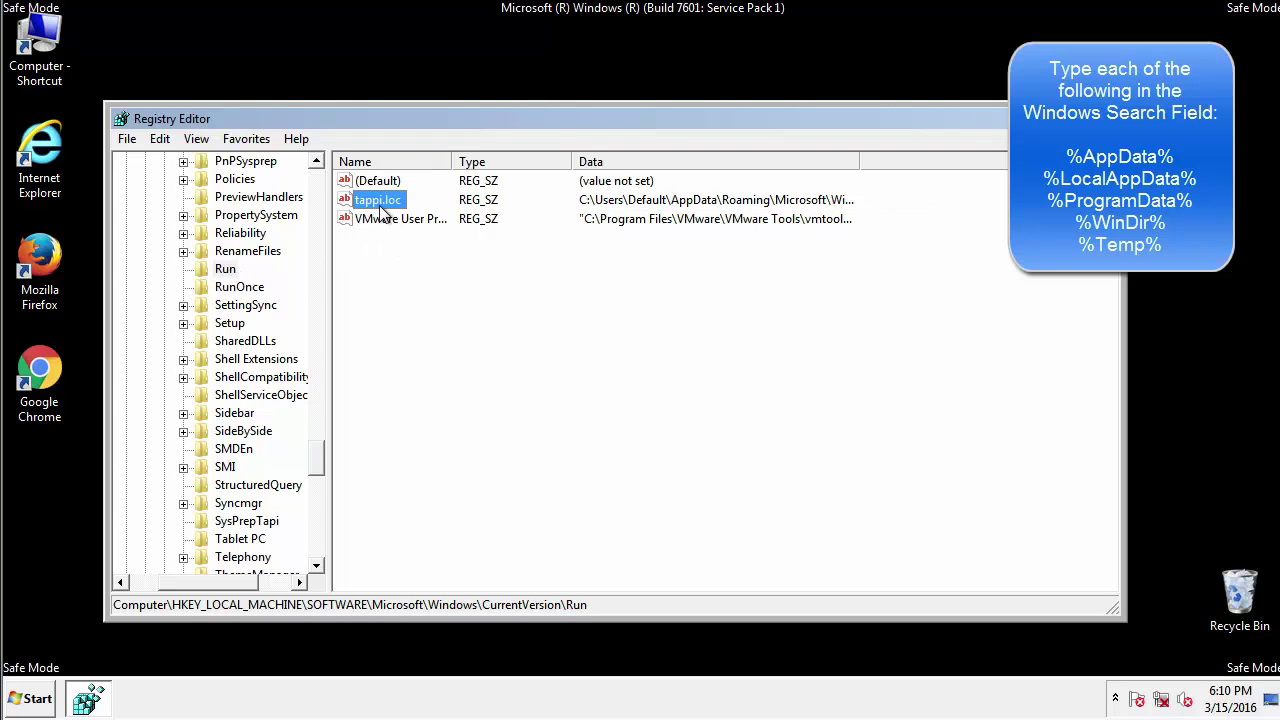
right_click(374, 206)
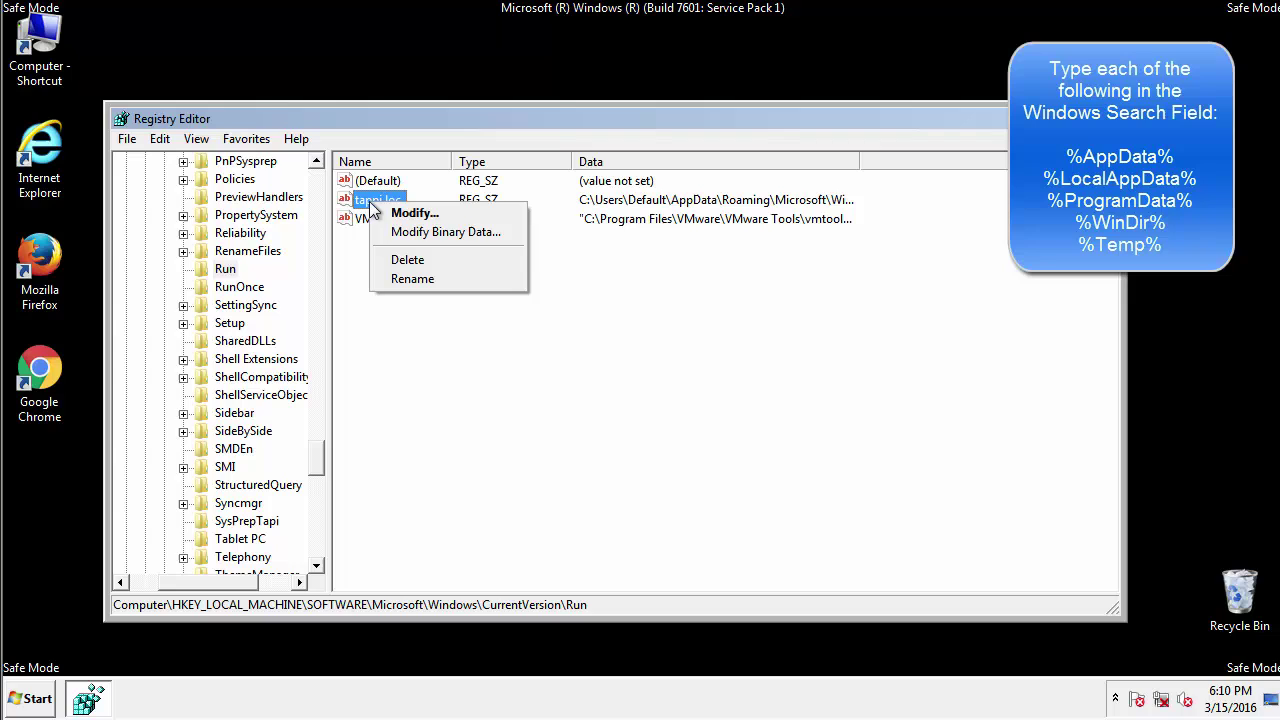
left_click(400, 260)
left_click(778, 351)
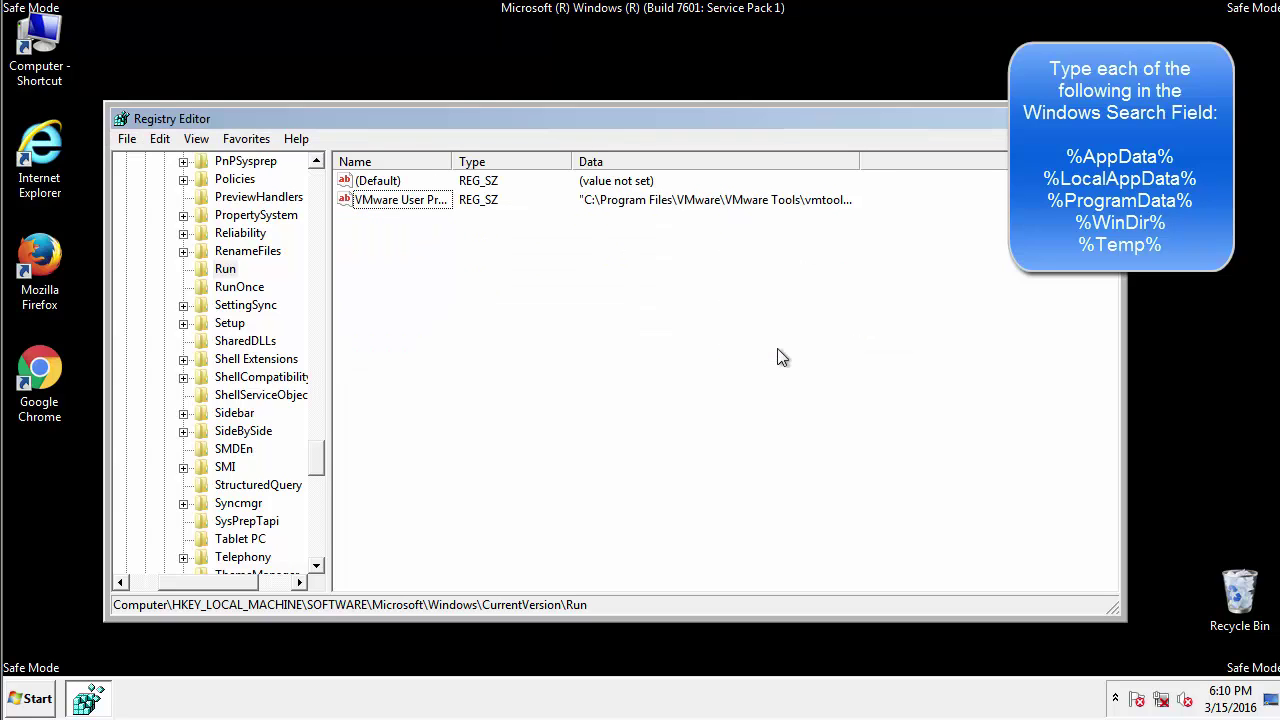
left_click_drag(320, 452, 316, 550)
left_click_drag(230, 582, 153, 587)
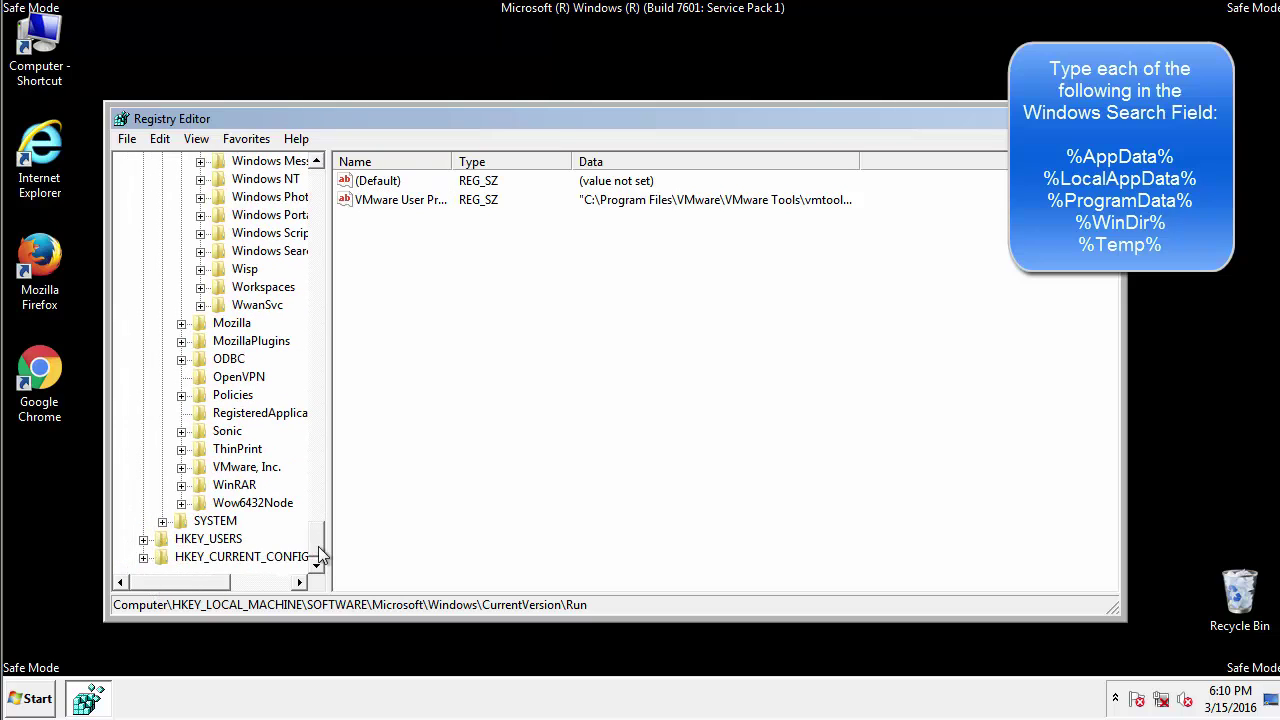
left_click_drag(322, 556, 326, 190)
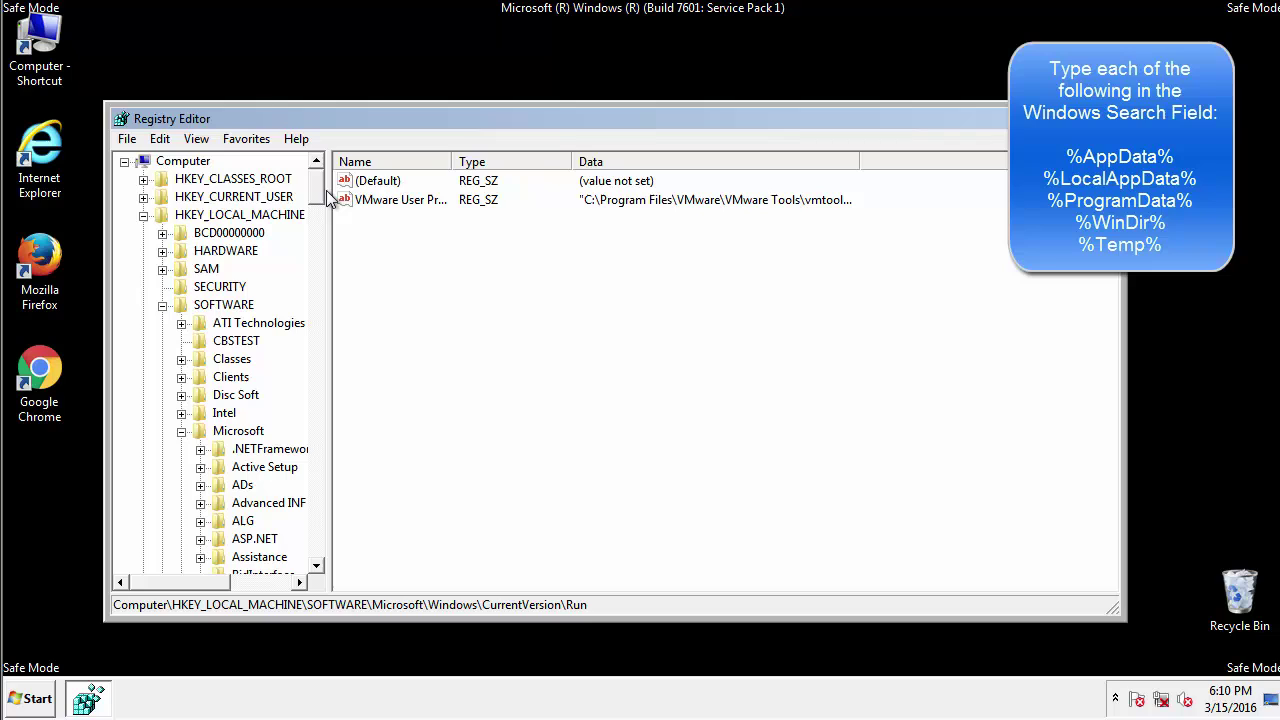
Collapse HKEY_LOCAL_MACHINE and expand HKEY_CURRENT_USER through Software to Microsoft
left_click(143, 215)
left_click(143, 197)
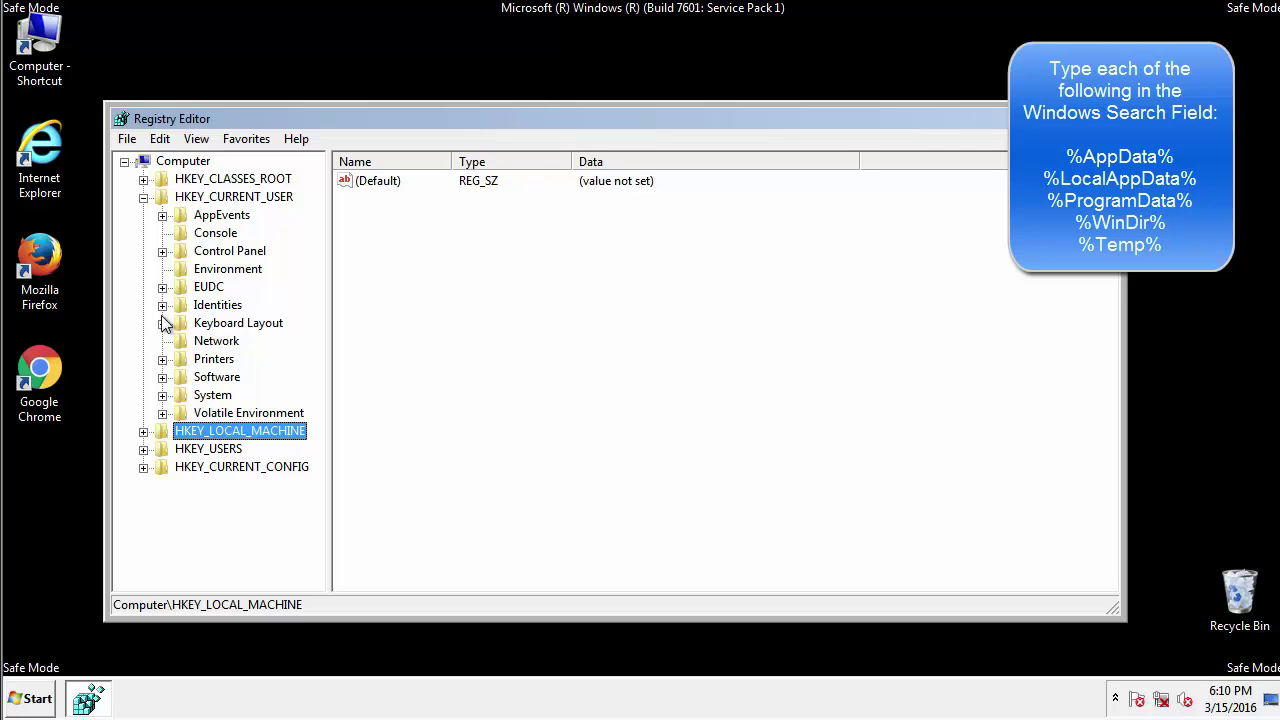
left_click(162, 377)
left_click_drag(314, 363, 314, 383)
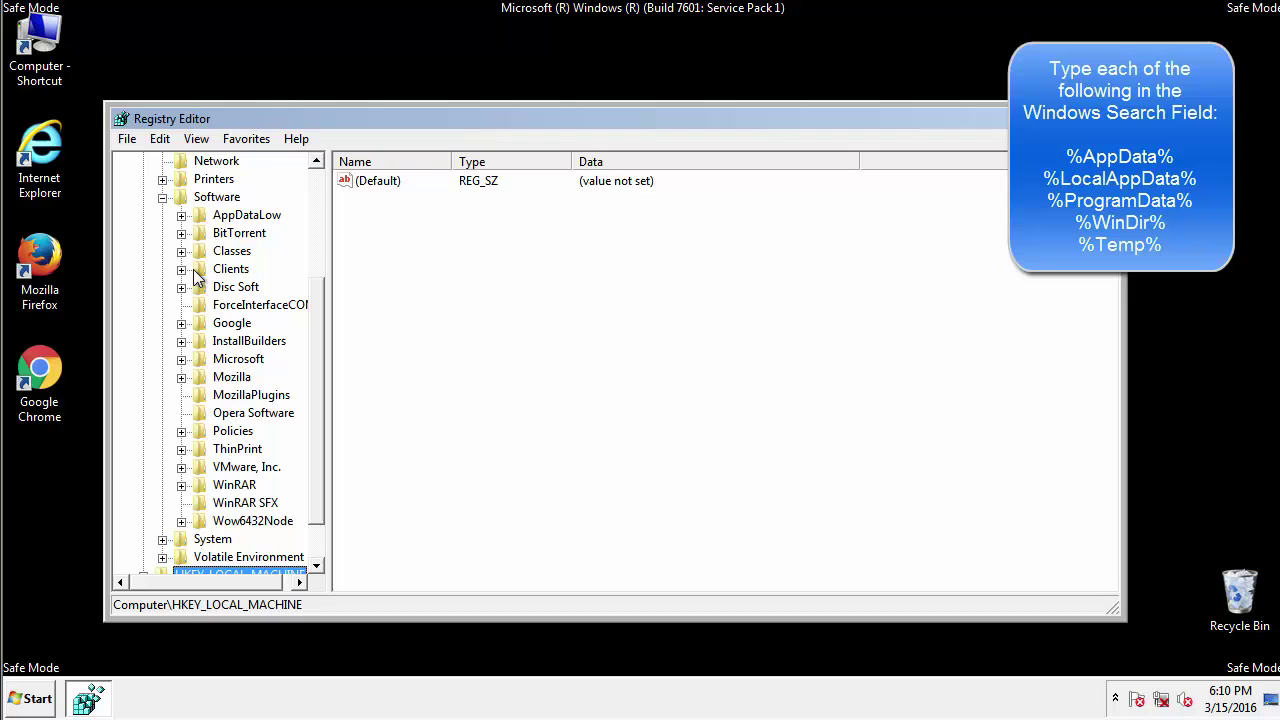
left_click(181, 359)
left_click_drag(314, 292, 320, 423)
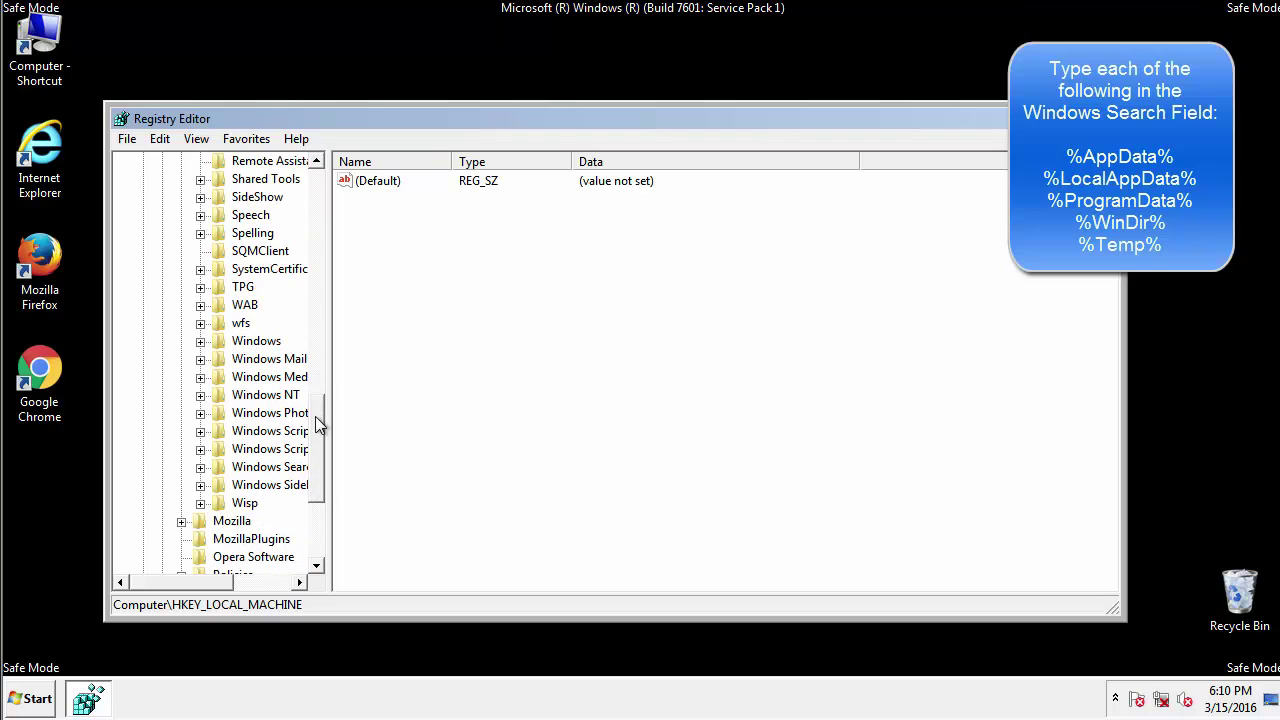
Inspect the current user's CurrentVersion\Run key, holding only DAEMON Tools, then collapse Windows
left_click(201, 341)
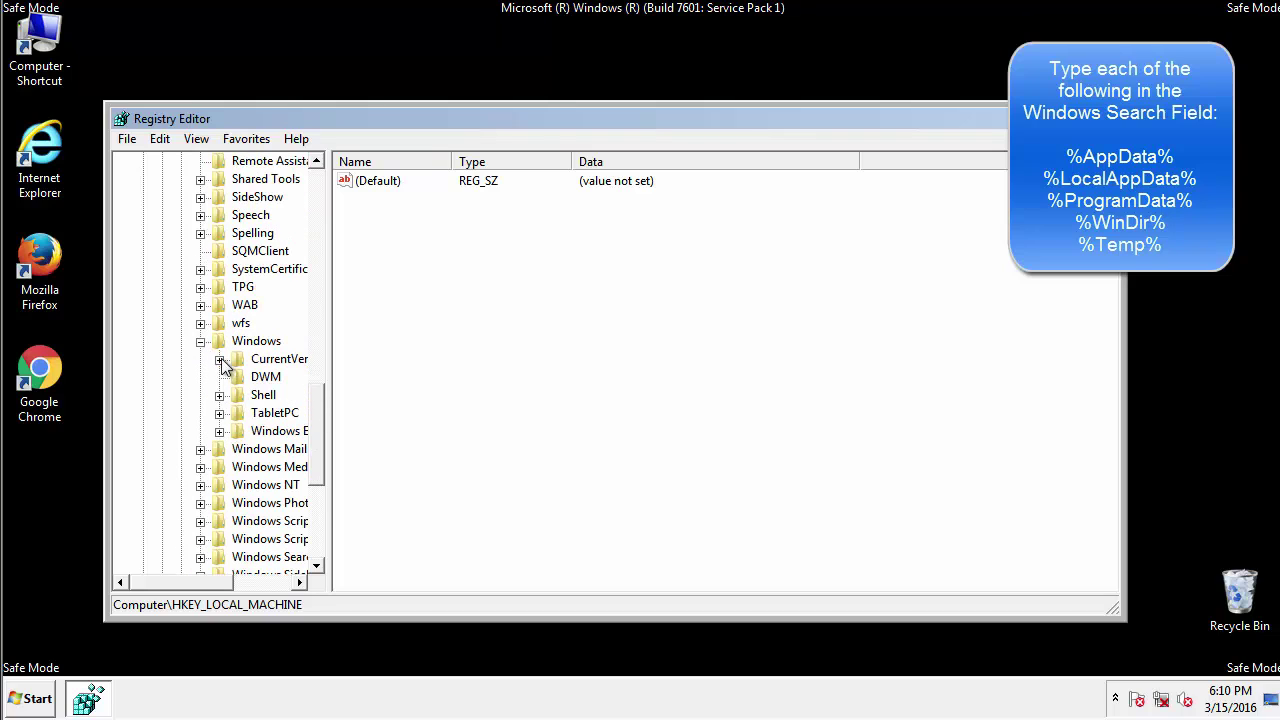
left_click(219, 359)
left_click_drag(197, 590, 225, 582)
left_click(223, 413)
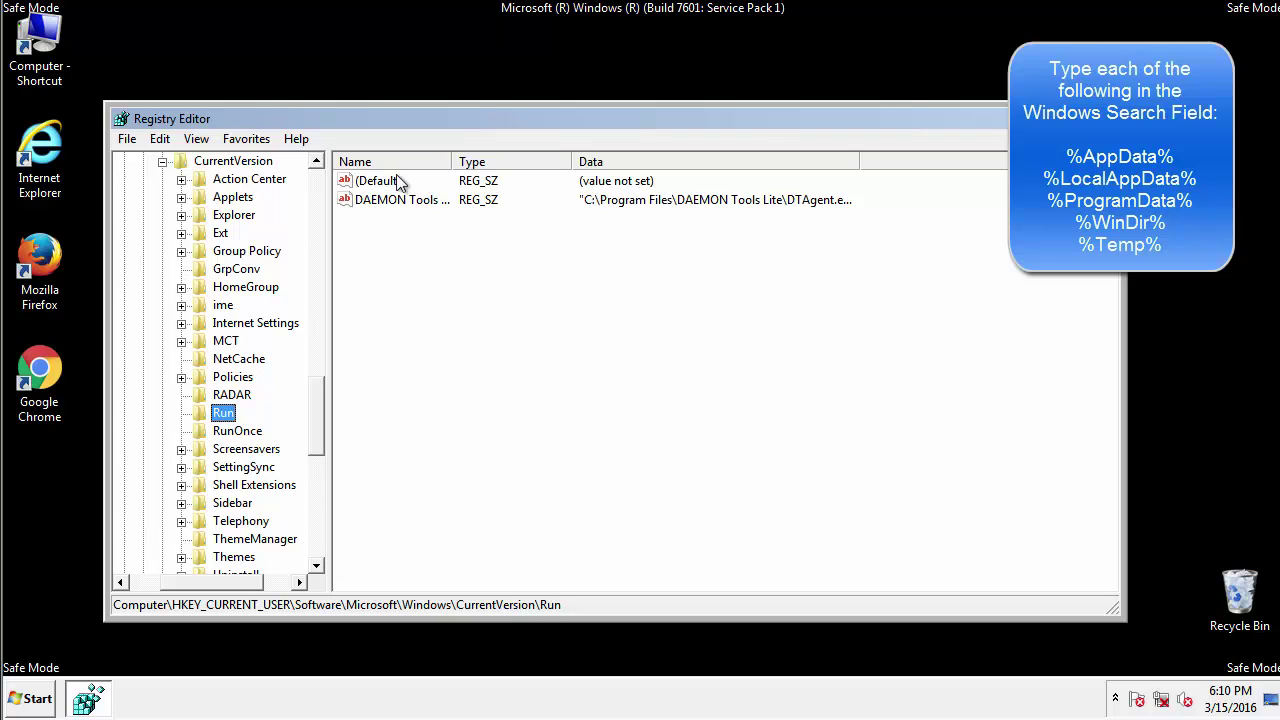
left_click(555, 236)
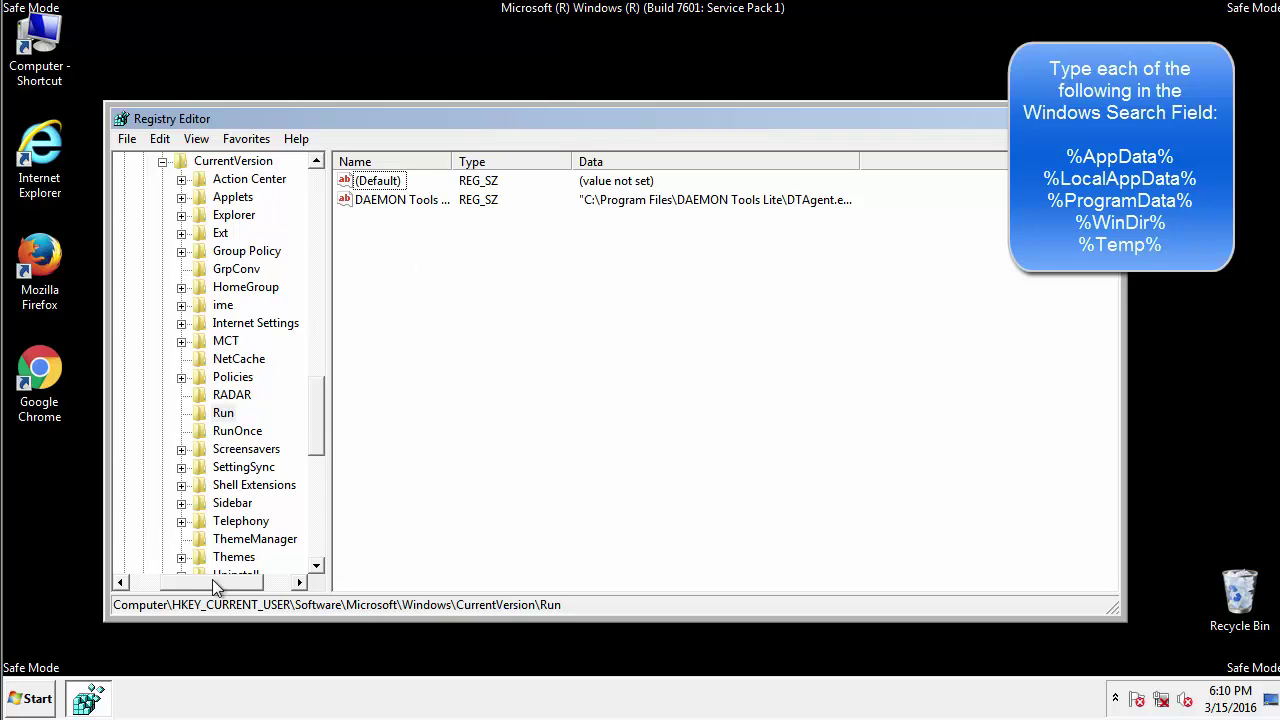
left_click_drag(212, 585, 189, 586)
left_click_drag(323, 437, 324, 370)
left_click(195, 468)
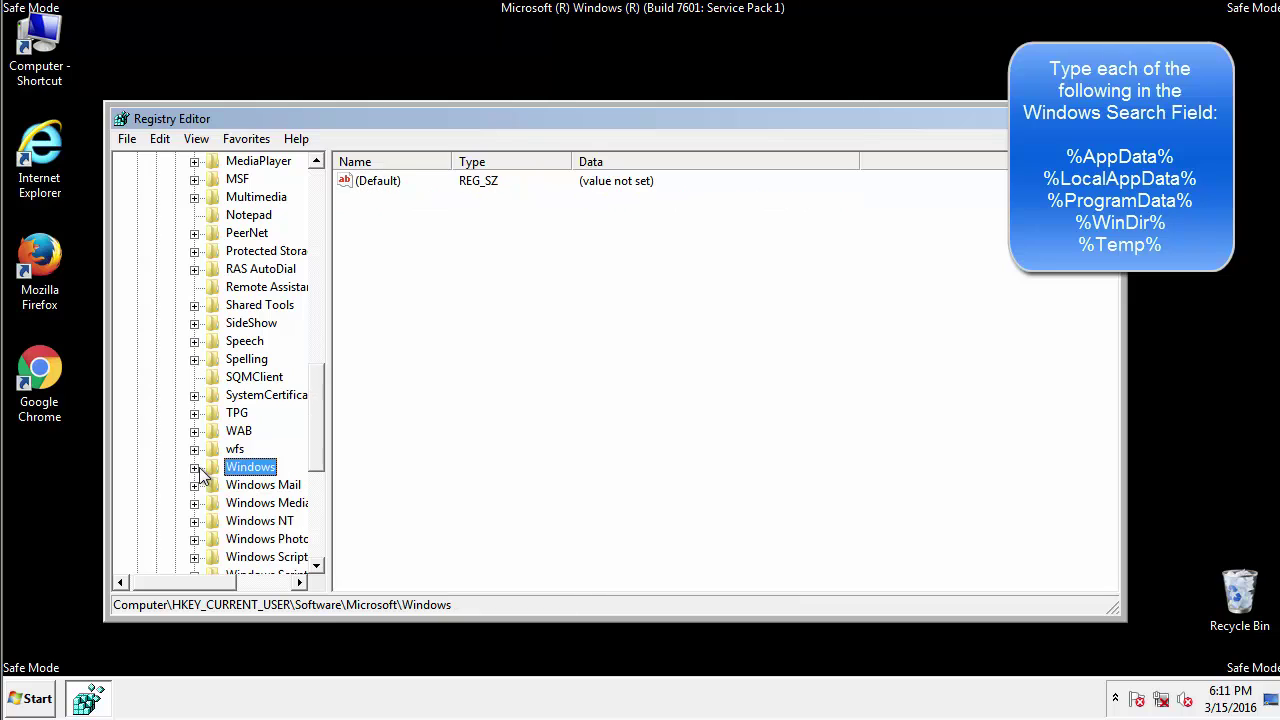
left_click_drag(321, 445, 322, 236)
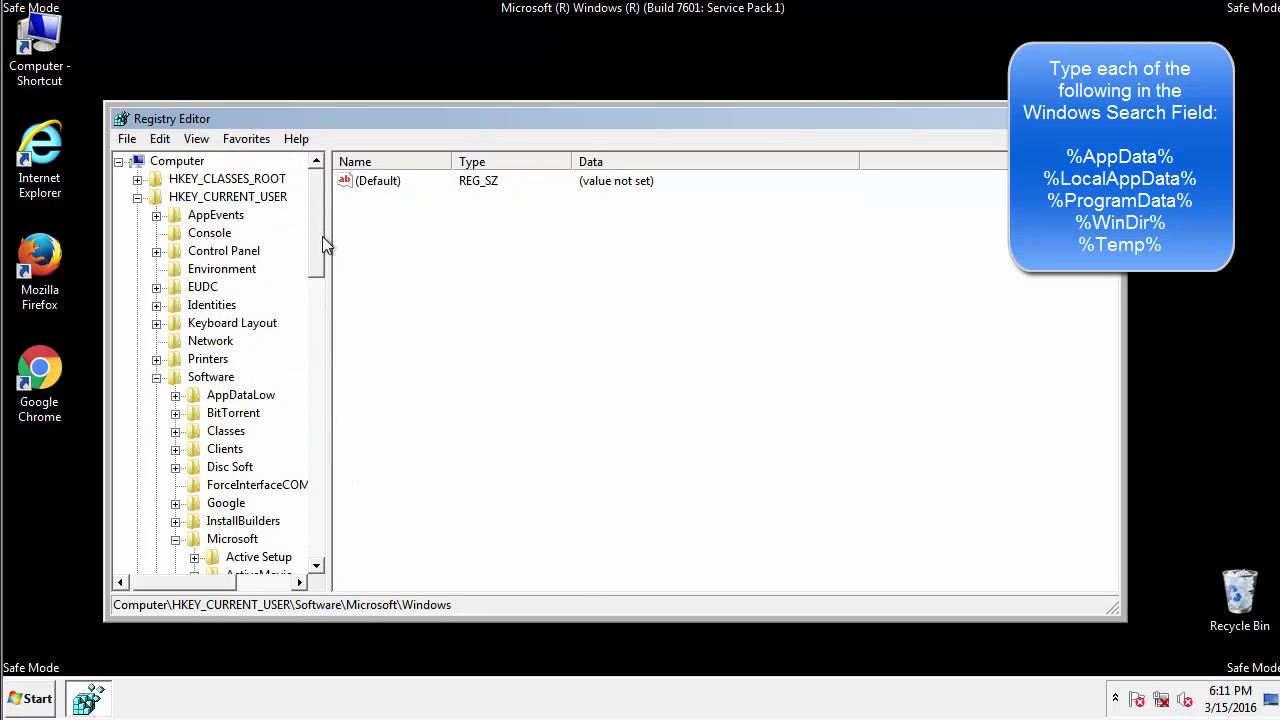
Search the registry for %temp% with Edit > Find
left_click(160, 139)
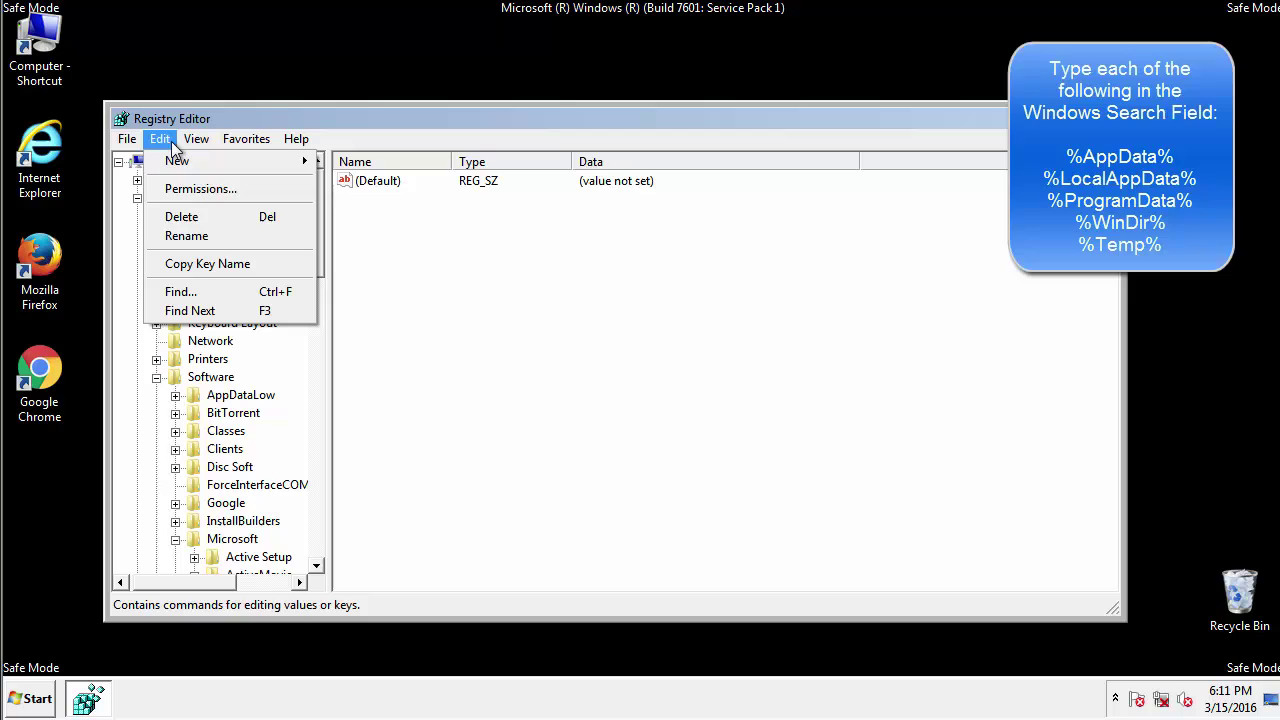
left_click(185, 290)
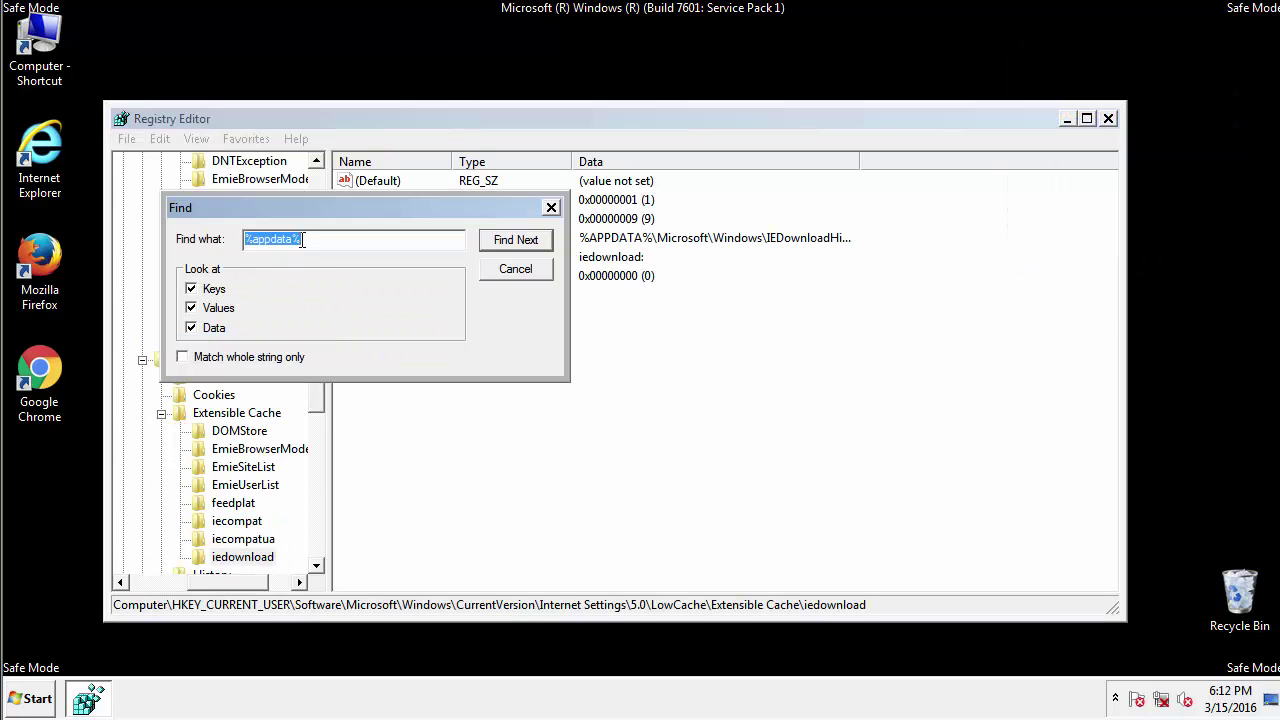
type("%temp%")
key("Return")
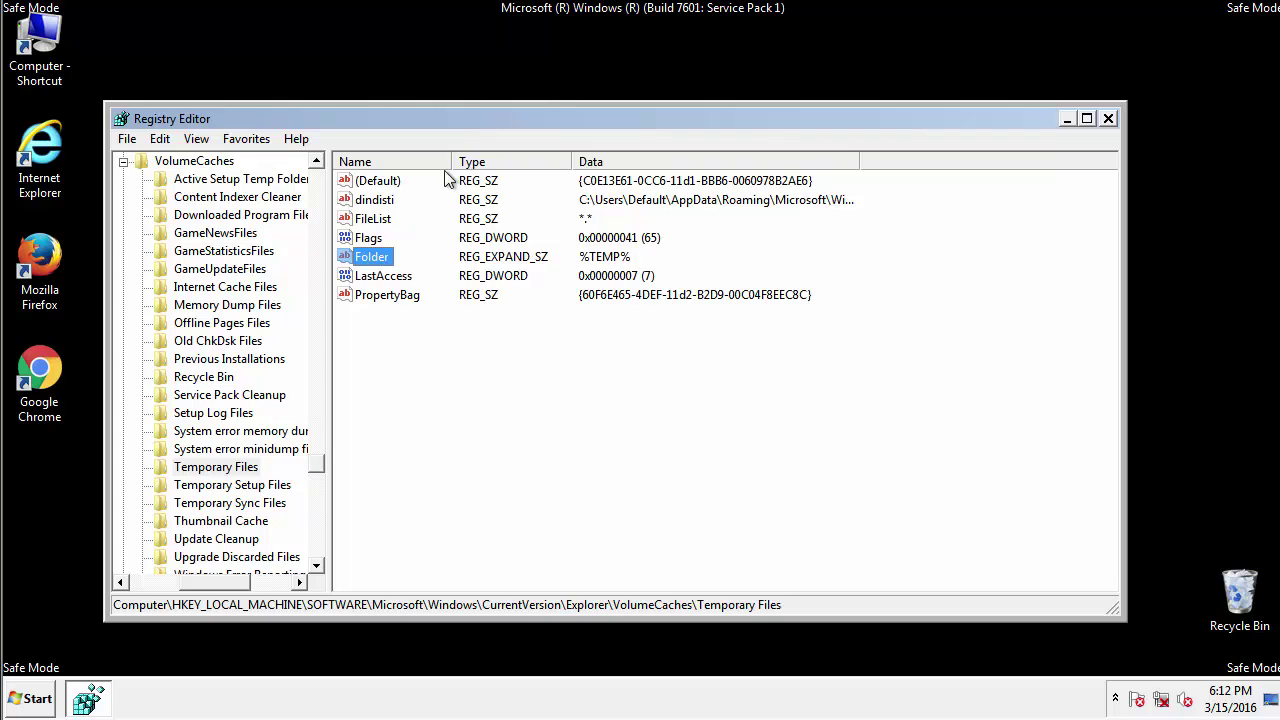
Delete every Temporary Files value from PropertyBag to dindisti, leaving only (Default)
left_click_drag(410, 318, 361, 180)
right_click(361, 180)
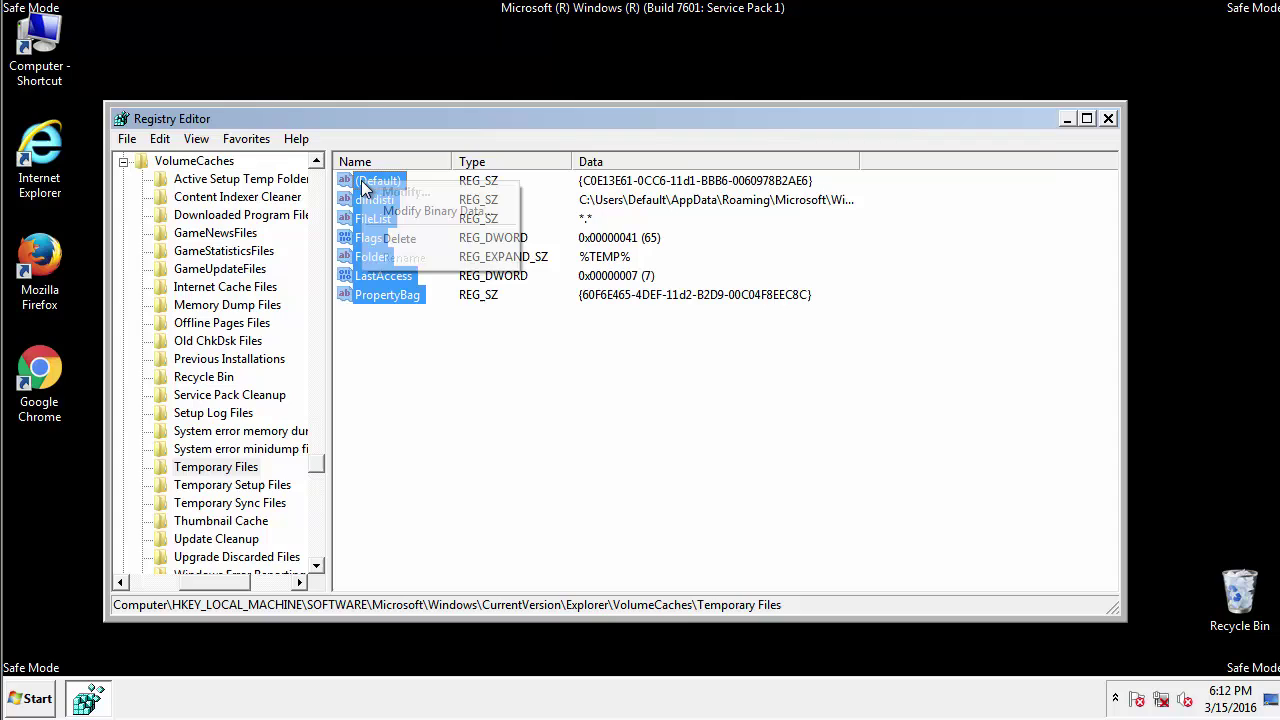
left_click(390, 238)
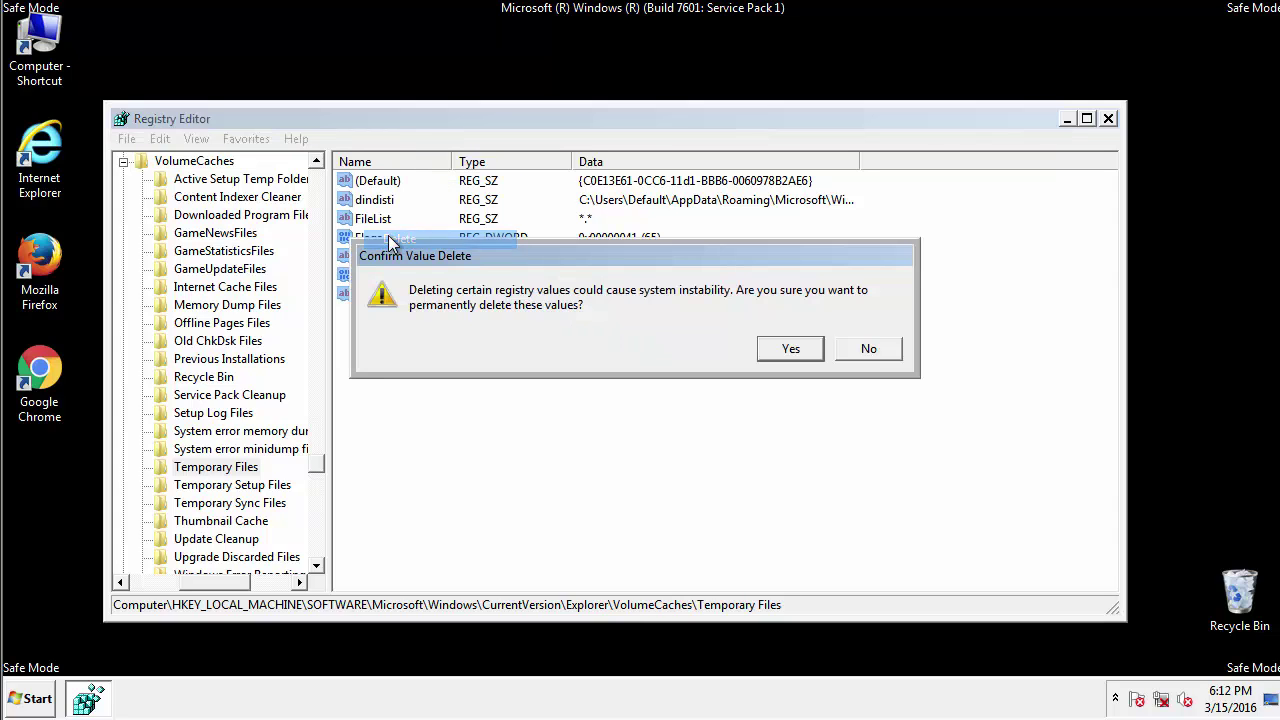
left_click(806, 348)
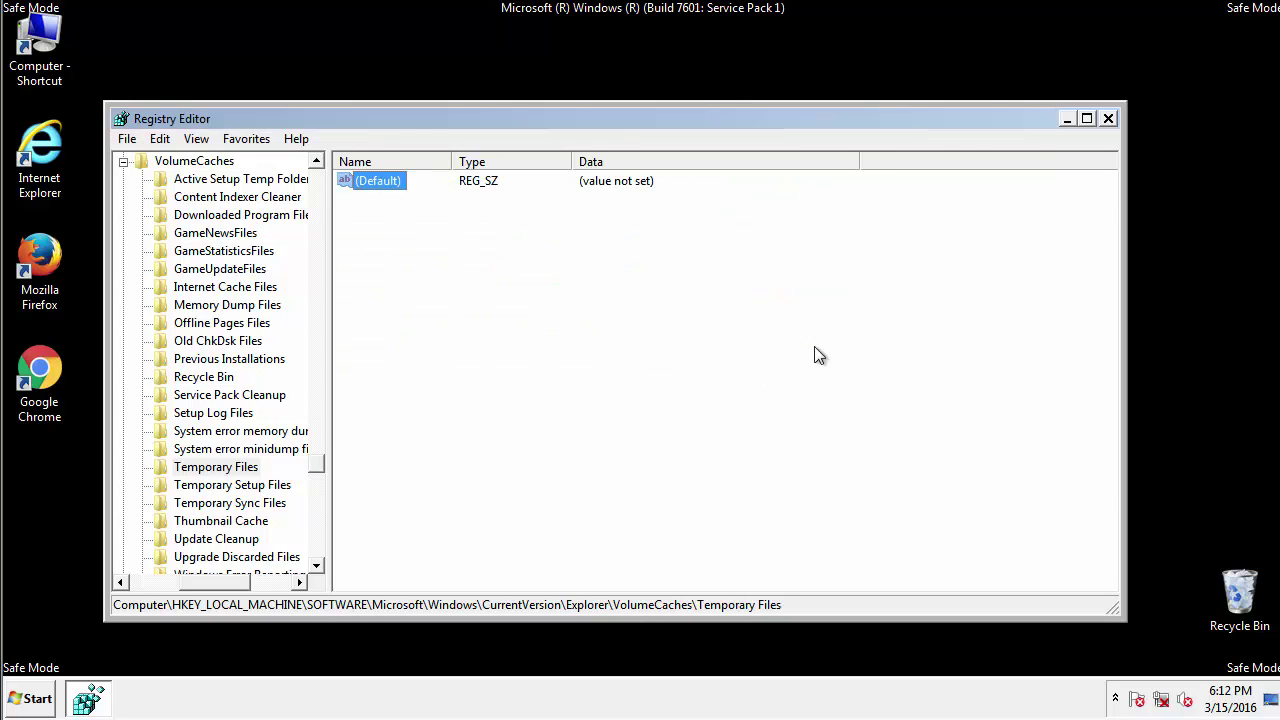
left_click(446, 246)
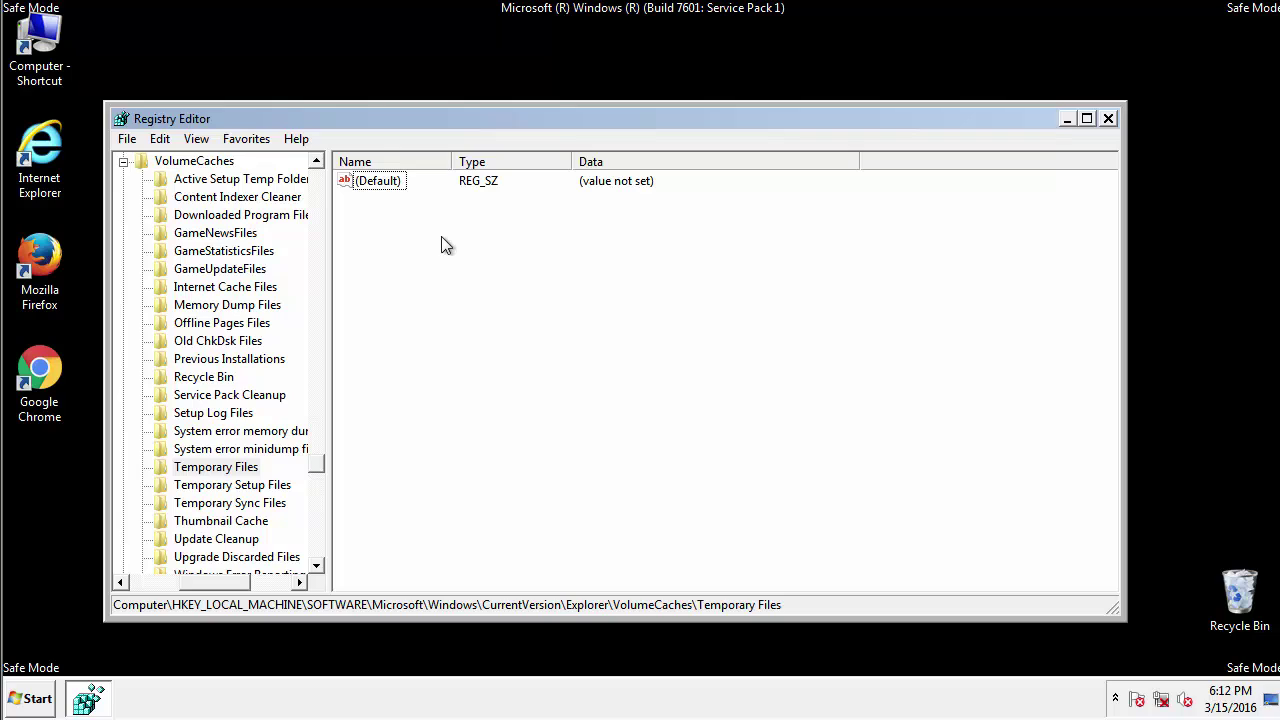
Close Registry Editor, uncheck Safe boot in msconfig, apply, and restart normally
left_click(1110, 119)
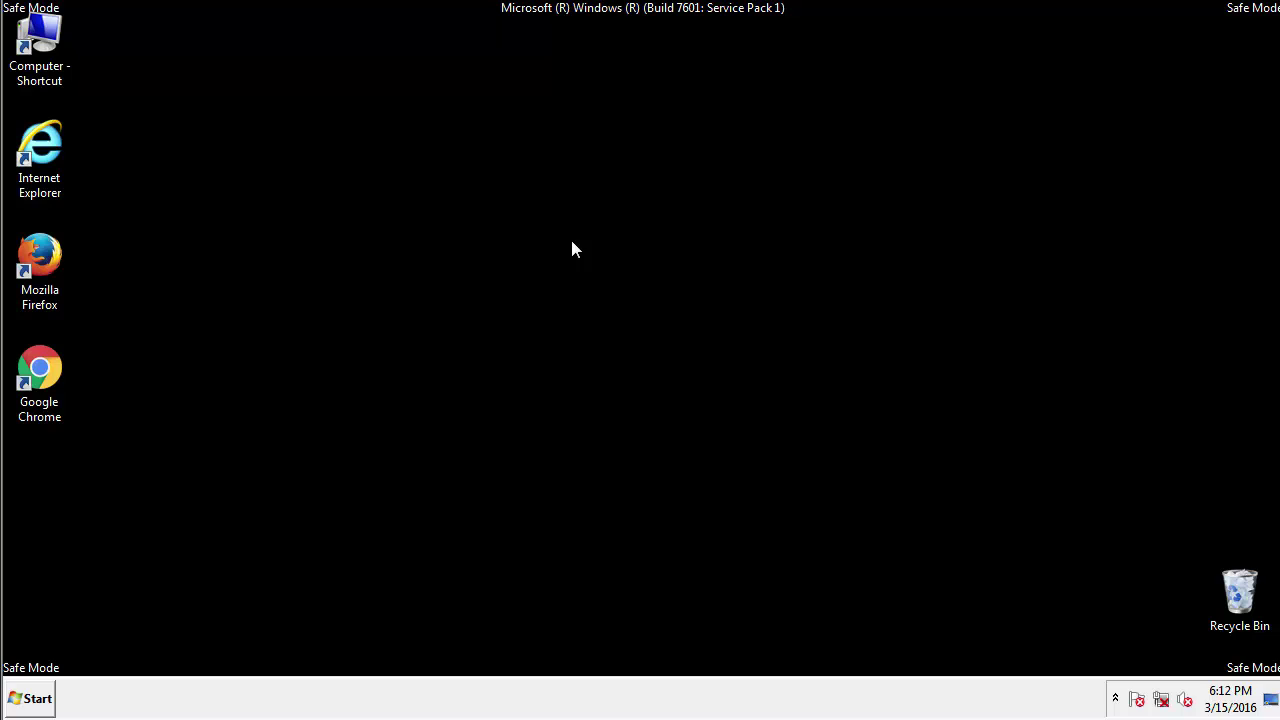
left_click(32, 697)
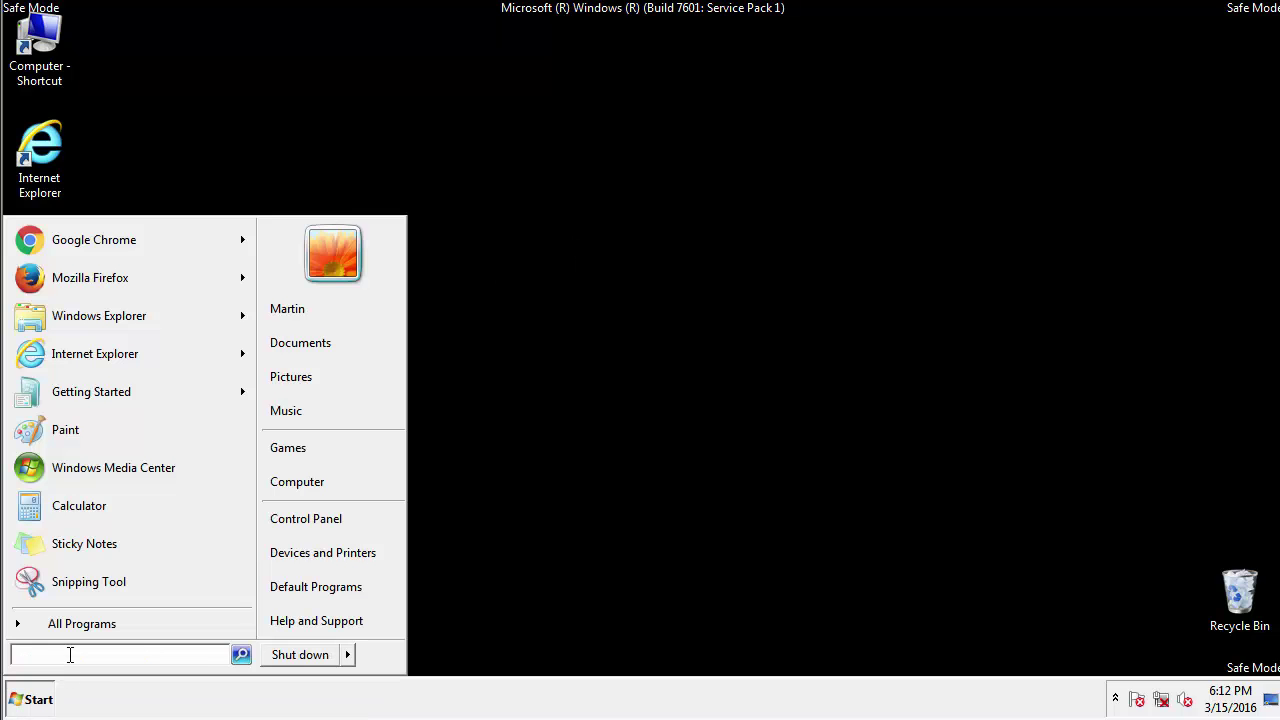
type("msconfig")
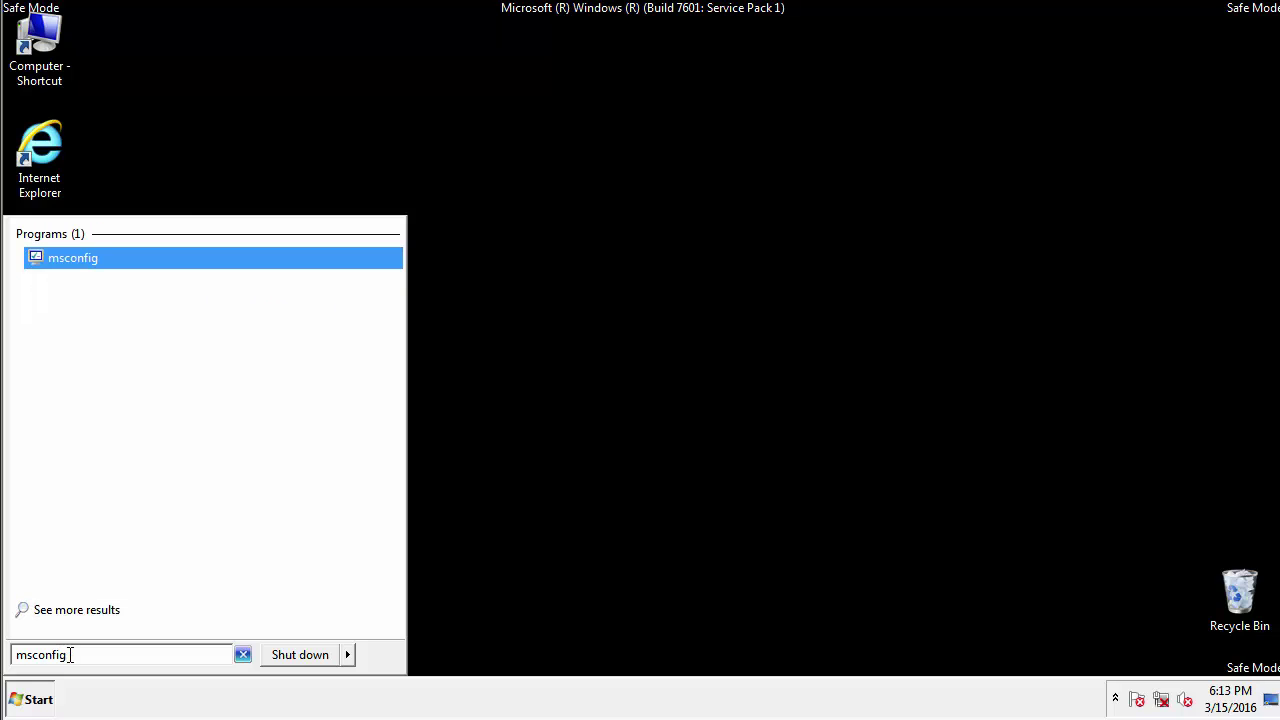
key("Return")
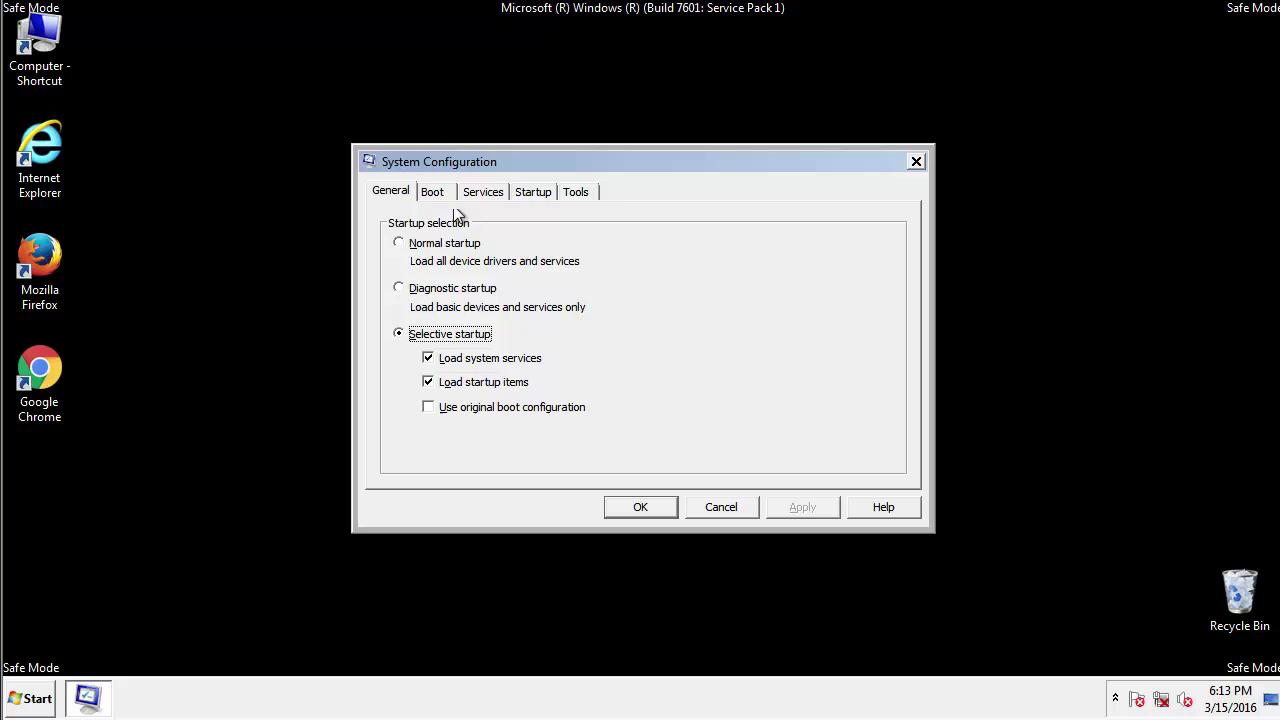
left_click(432, 192)
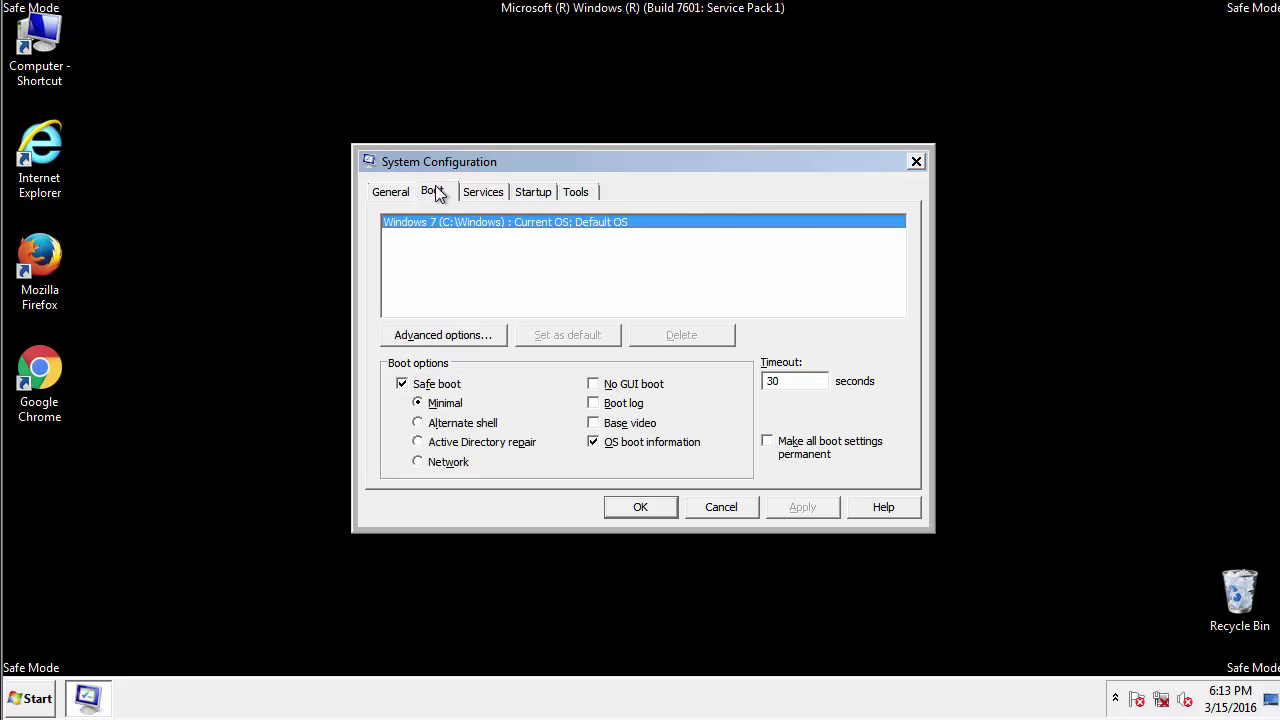
left_click(410, 388)
left_click(805, 506)
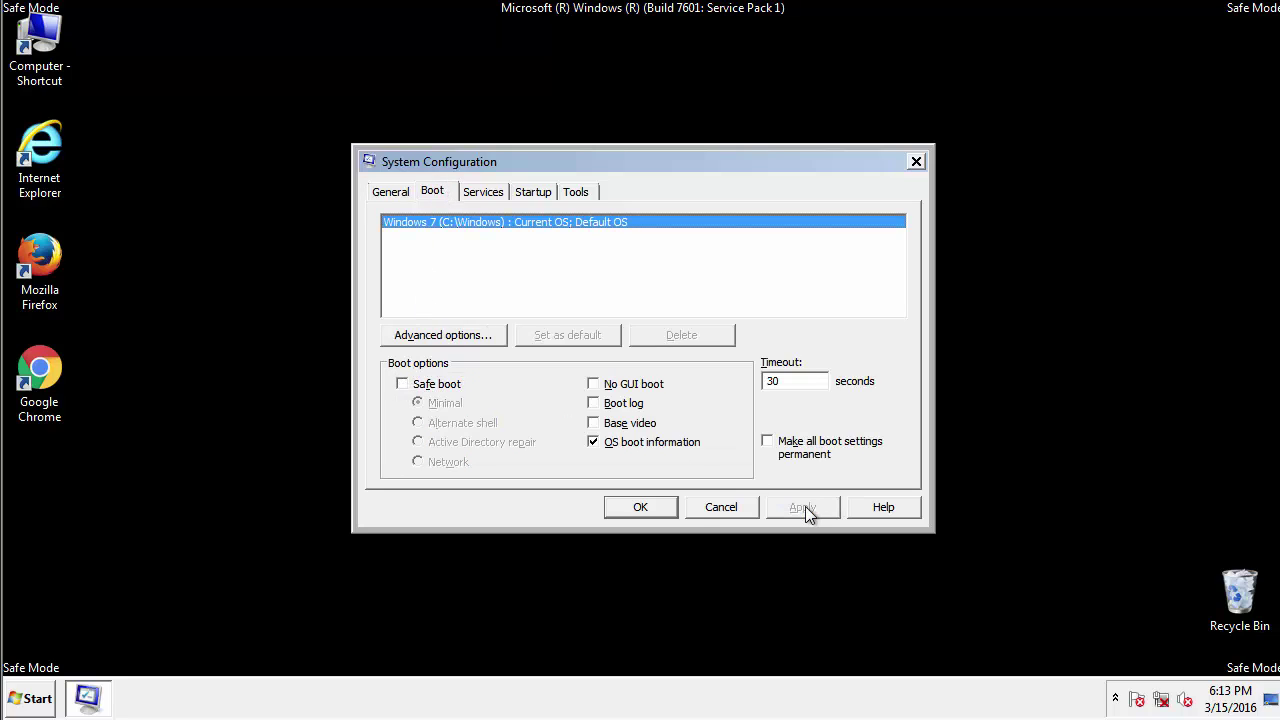
left_click(640, 507)
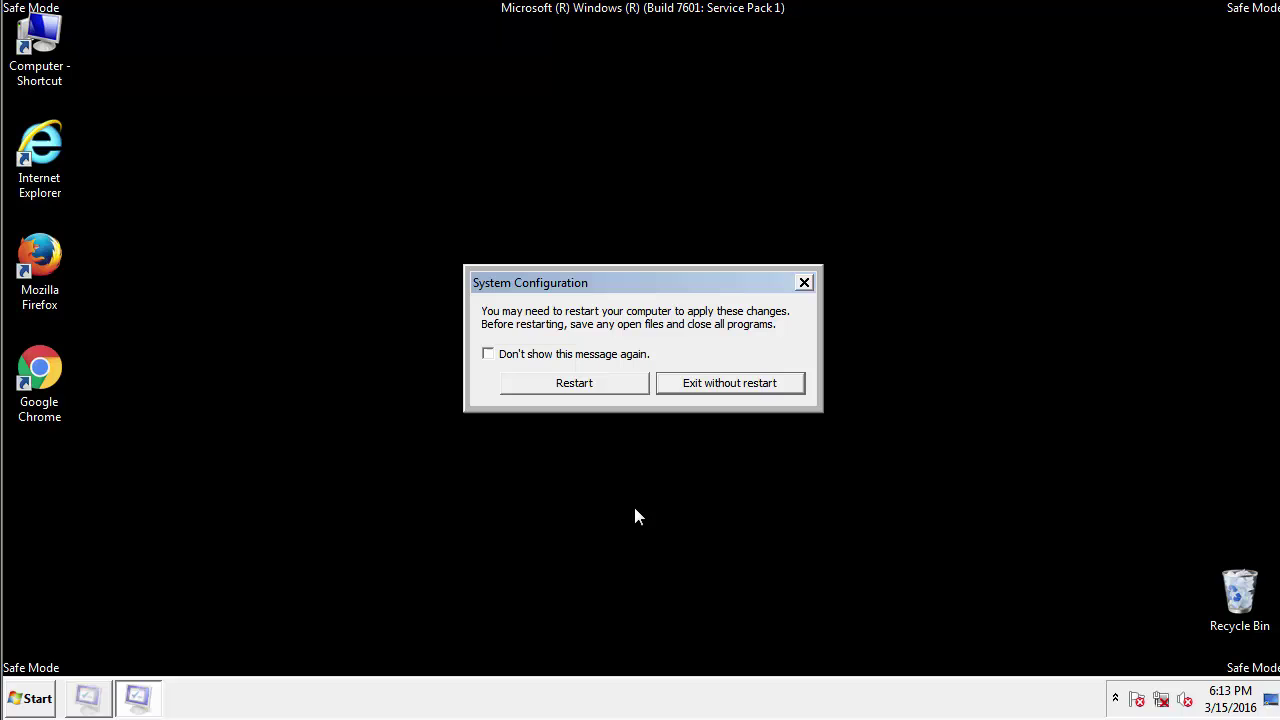
left_click(592, 390)
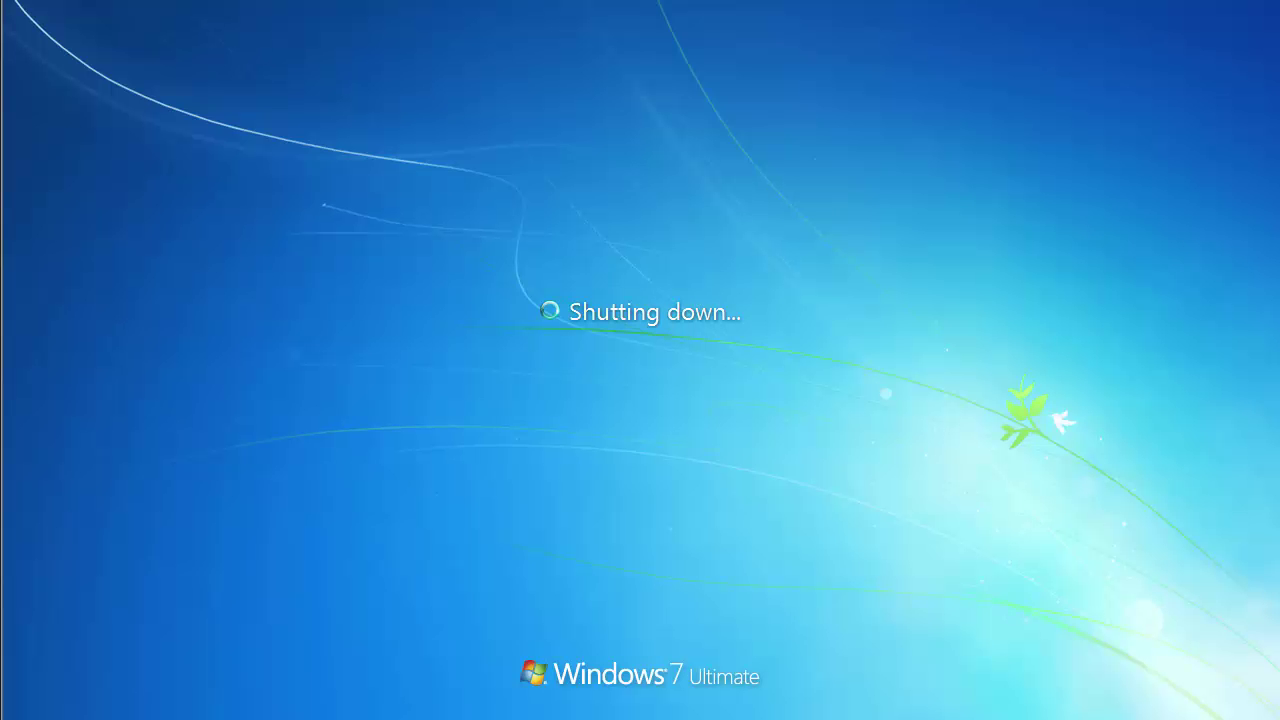